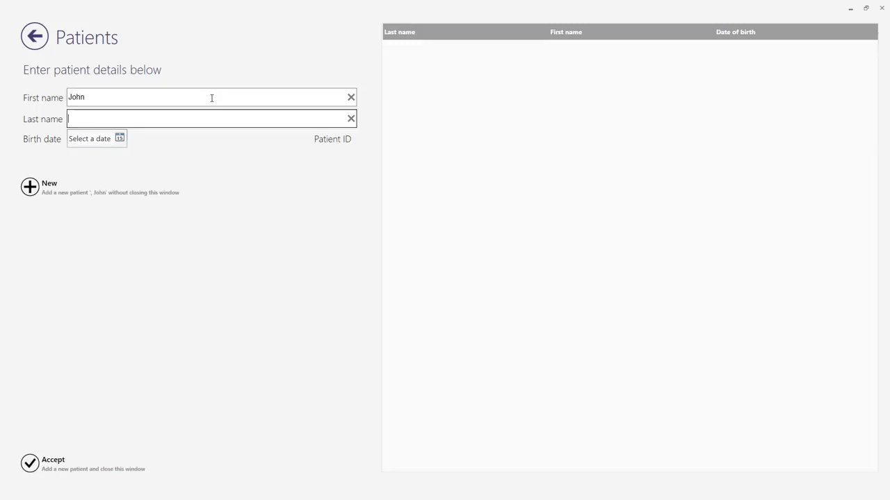
- Enter the patient's last name and birth date, and add the new patient to the project
text(Doe)
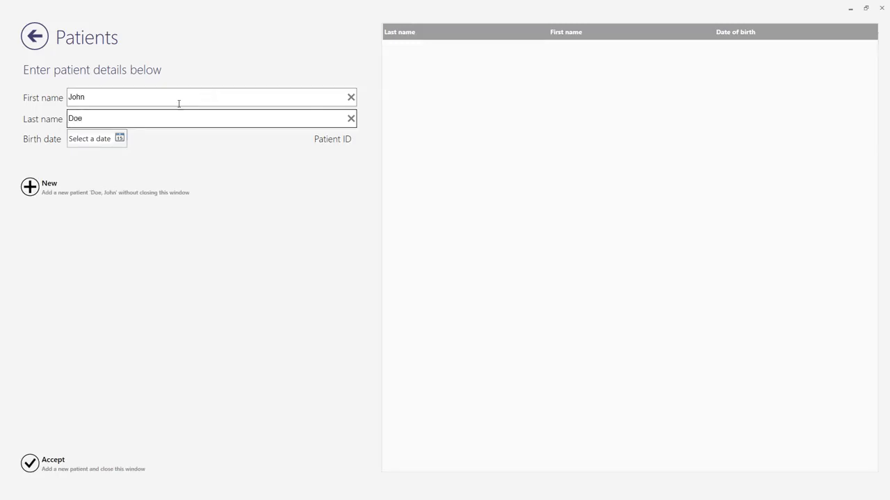
click(120, 139)
click(95, 155)
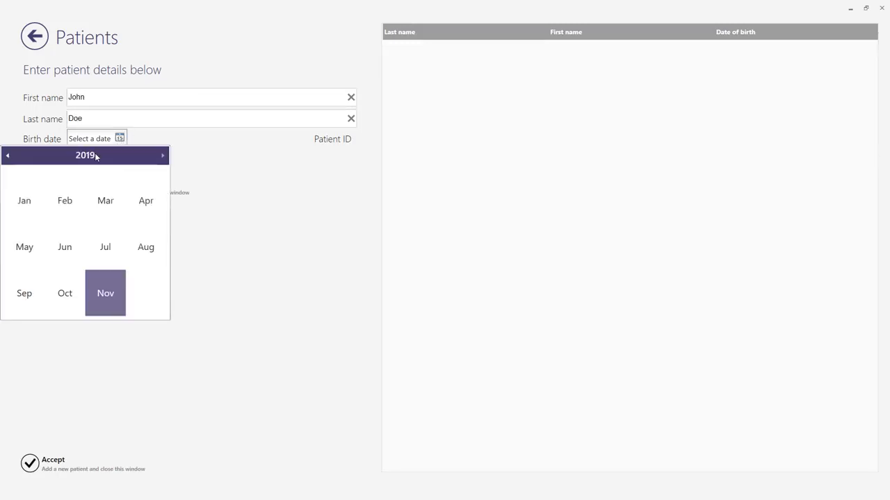
click(92, 156)
click(8, 156)
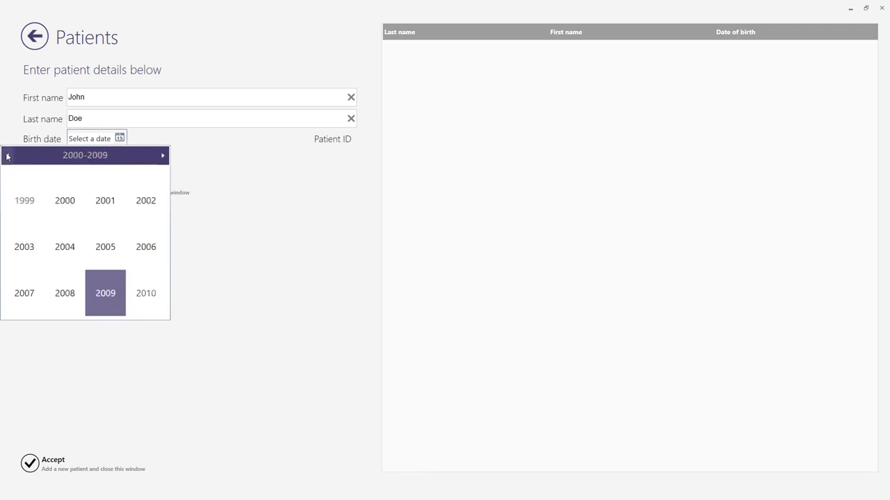
click(65, 200)
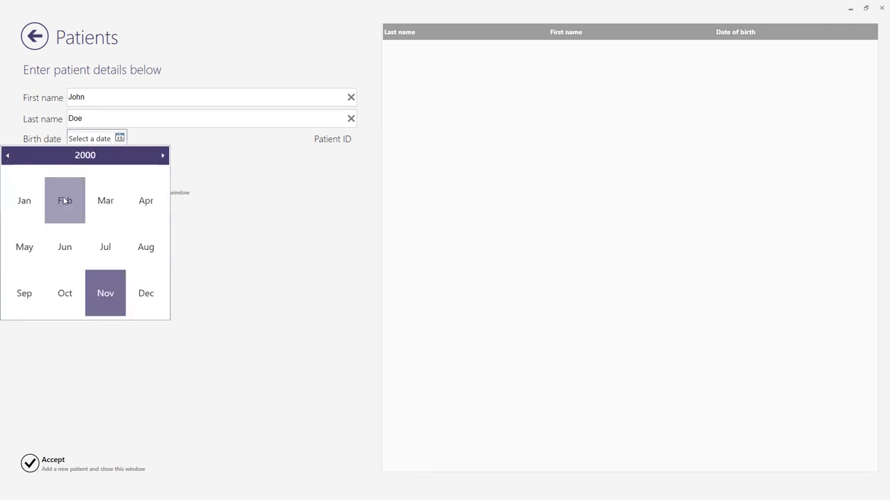
click(106, 247)
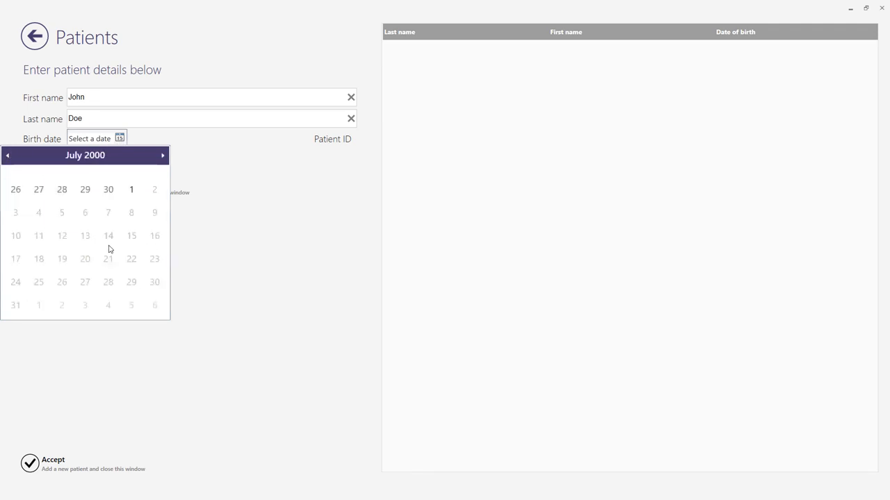
click(63, 259)
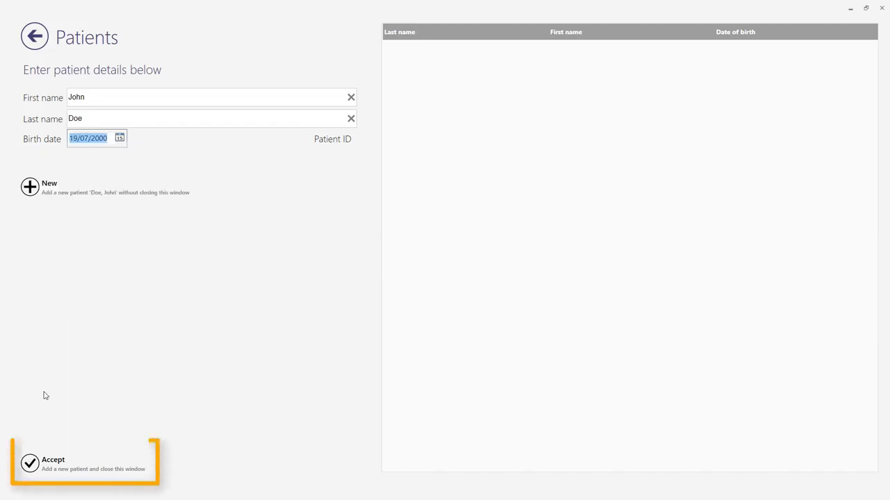
click(41, 464)
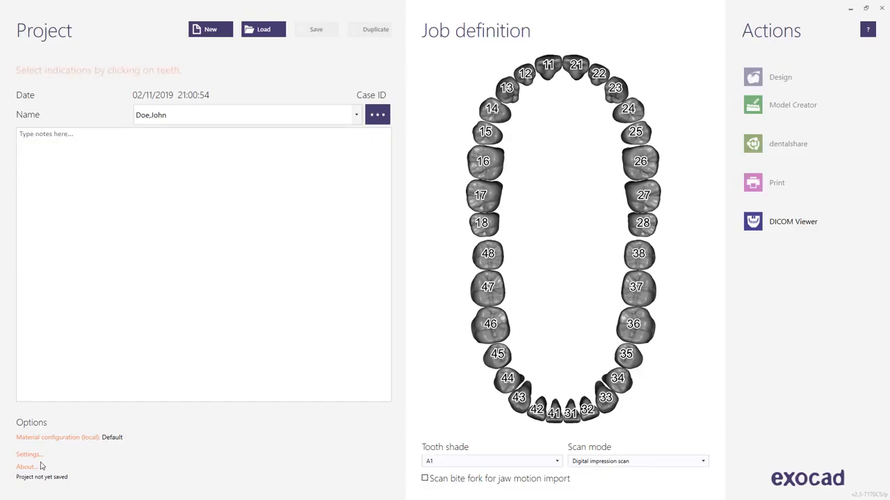
- Define tooth 16 as an anatomic crown in Lithium Disilicate and confirm tooth 46 as its healthy antagonist
click(484, 167)
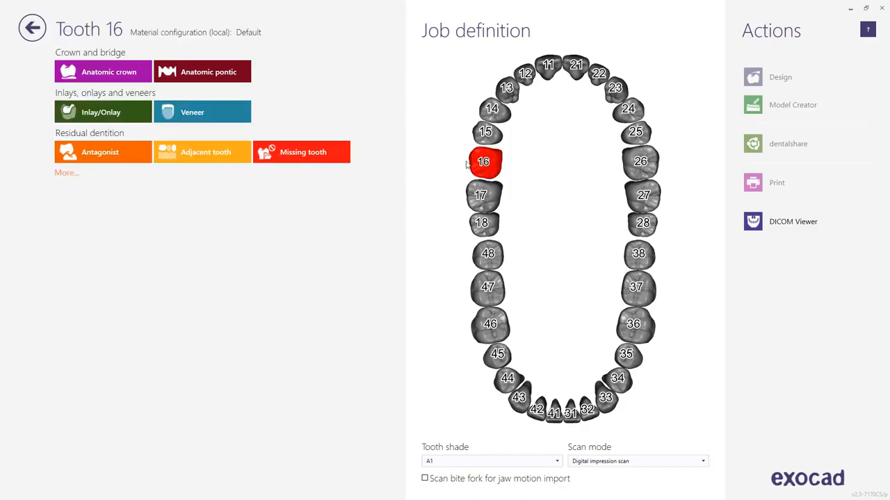
click(125, 78)
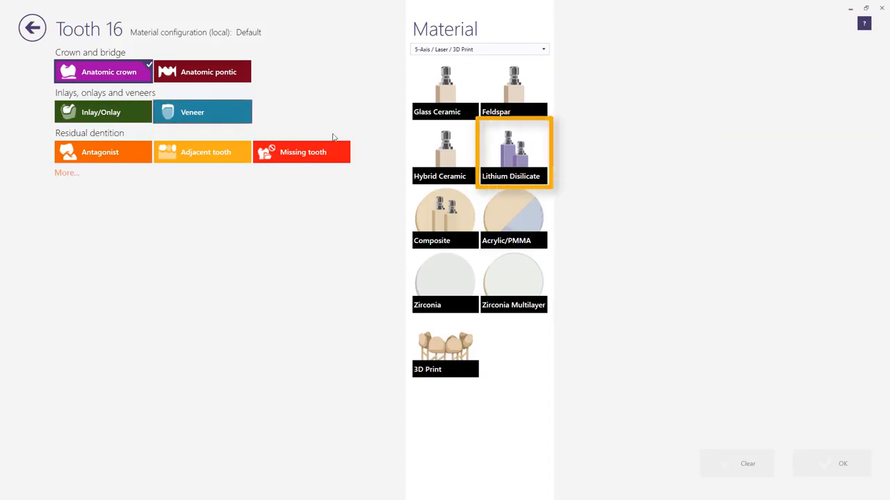
click(509, 151)
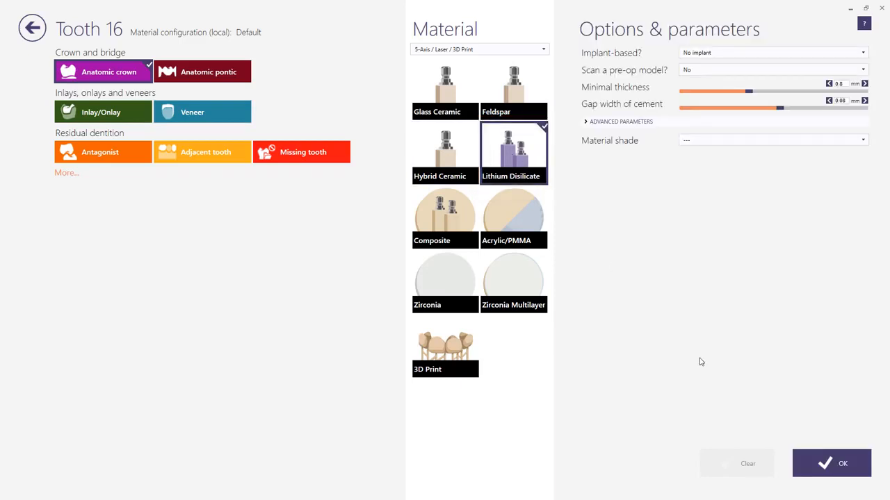
click(824, 462)
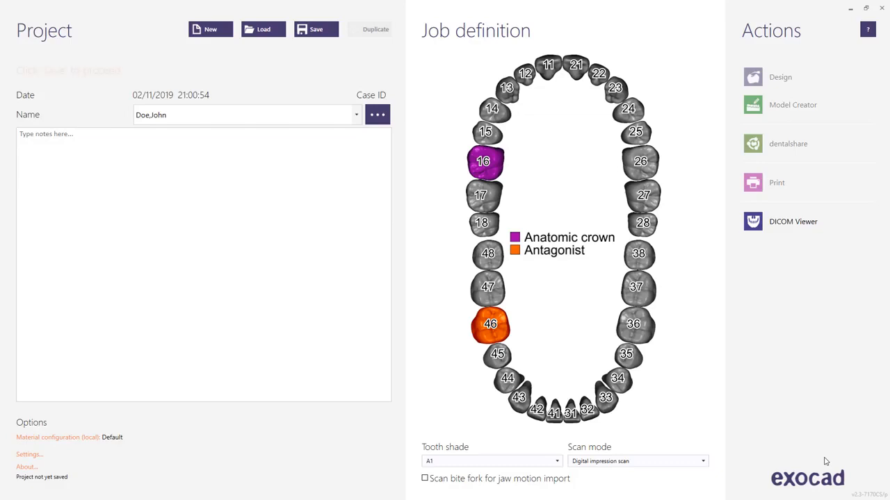
click(506, 333)
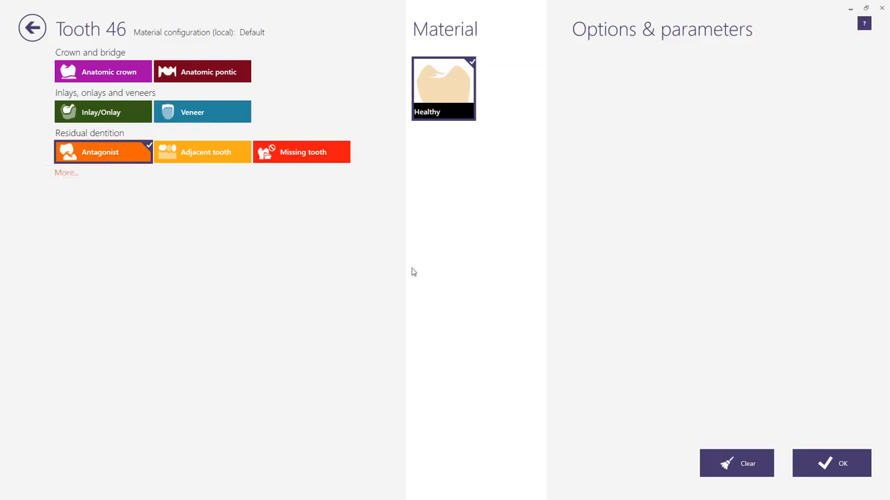
click(824, 459)
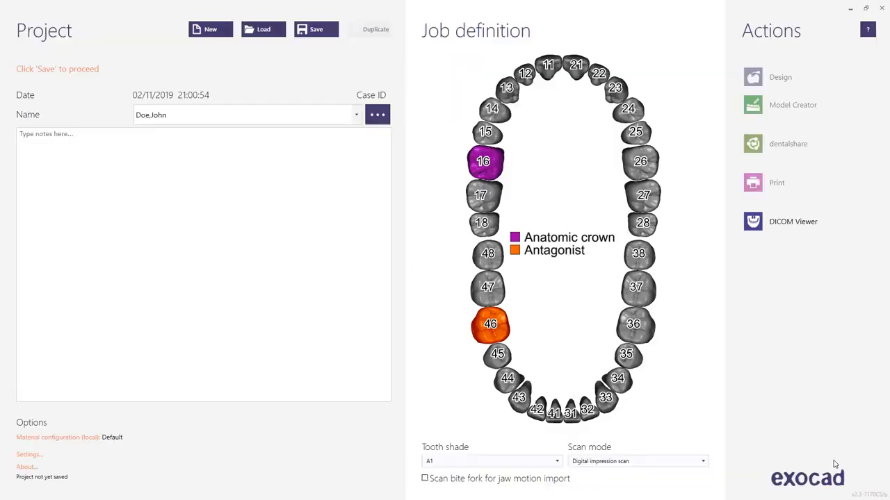
- Set the tooth shade to A2 and save the project
click(557, 461)
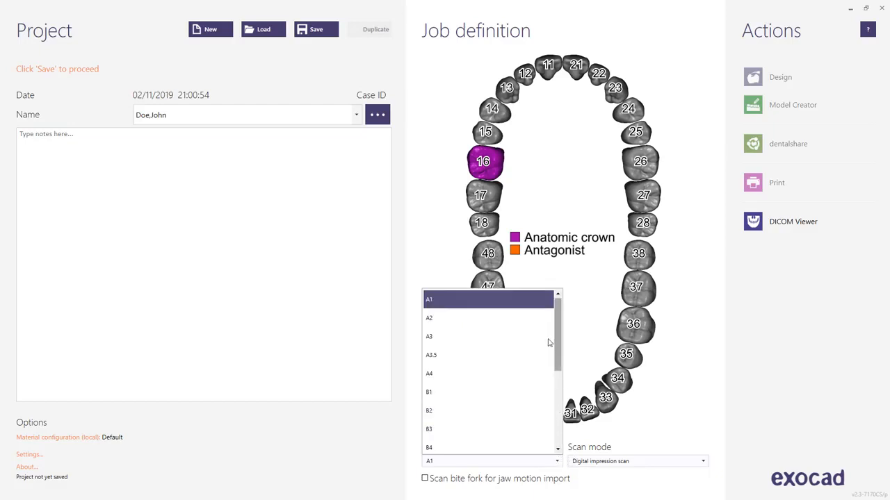
click(521, 324)
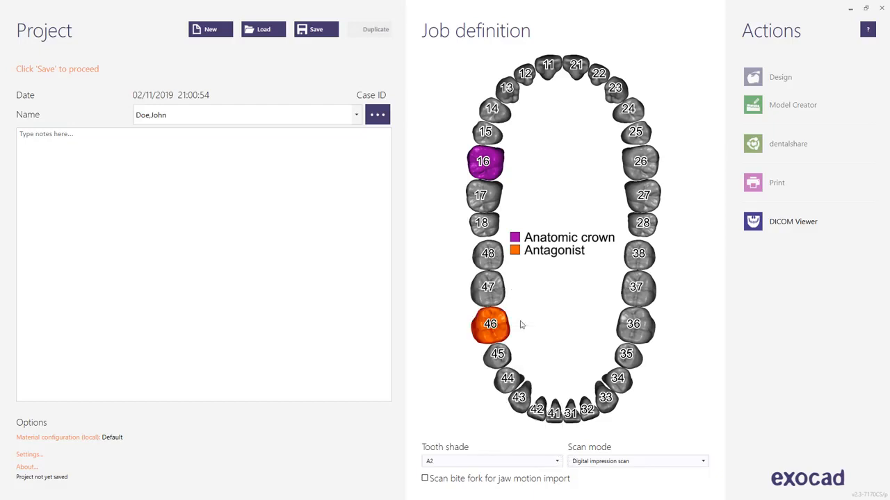
click(304, 29)
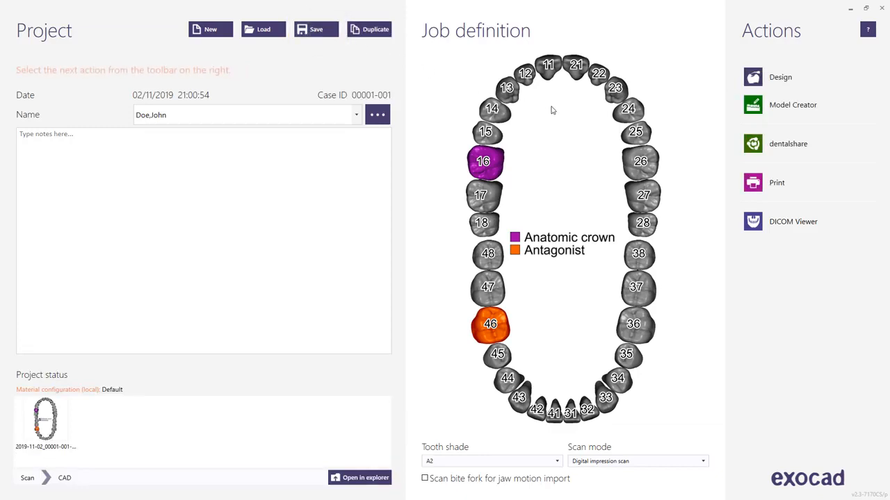
- View the dentalshare recipients for the Model production service and close the upload without sending
click(754, 144)
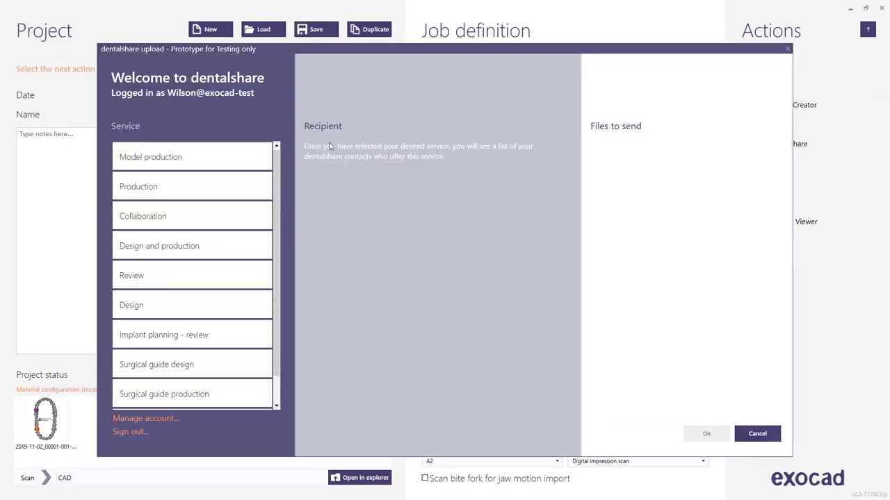
click(221, 150)
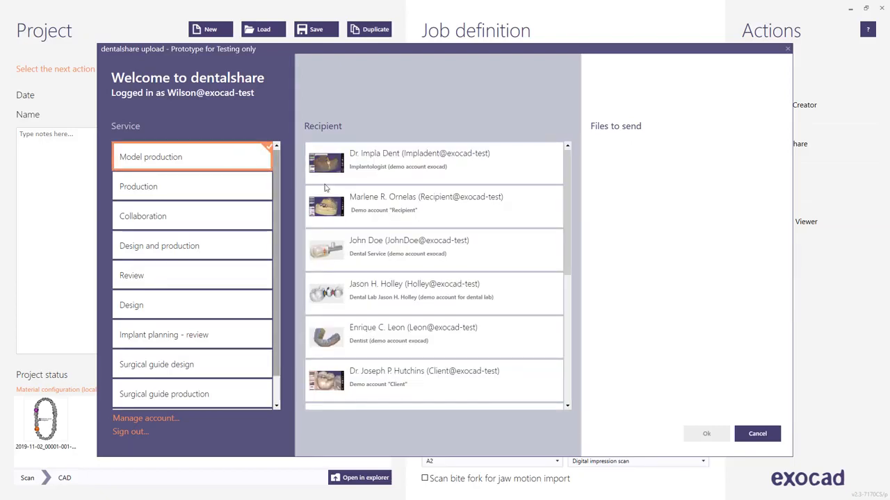
click(754, 435)
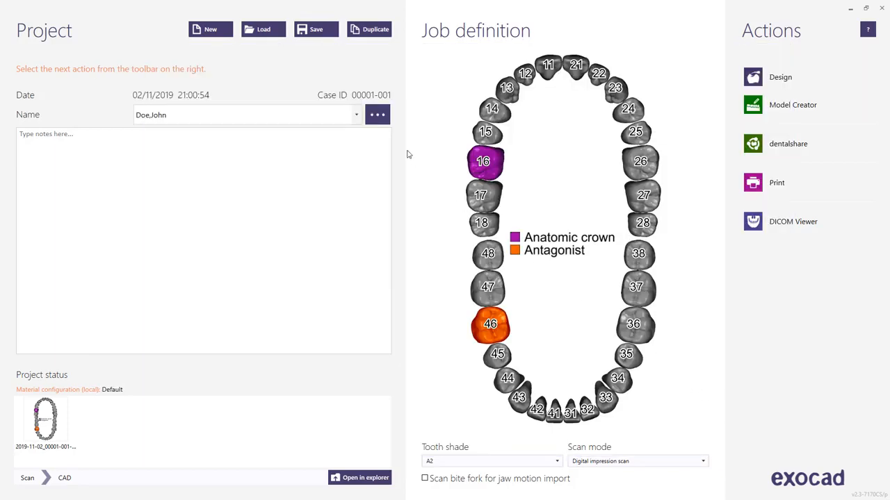
- Load the existing project "Lower crown, Sample"
click(265, 31)
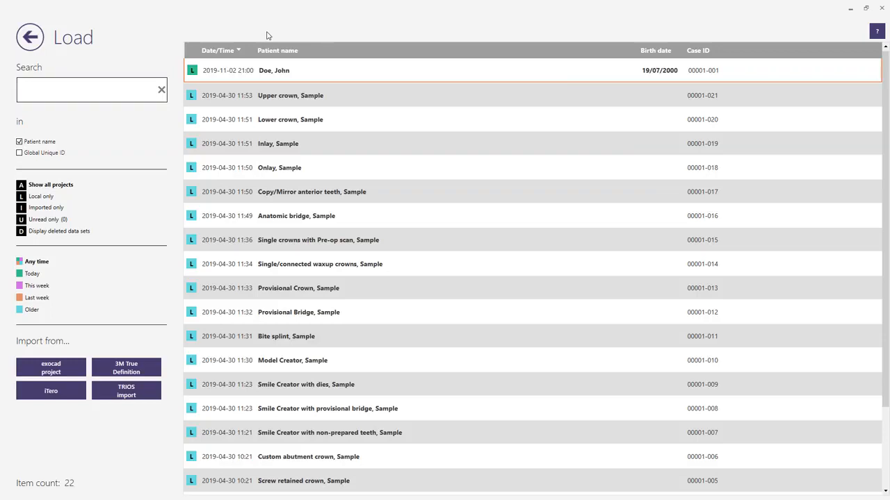
click(270, 121)
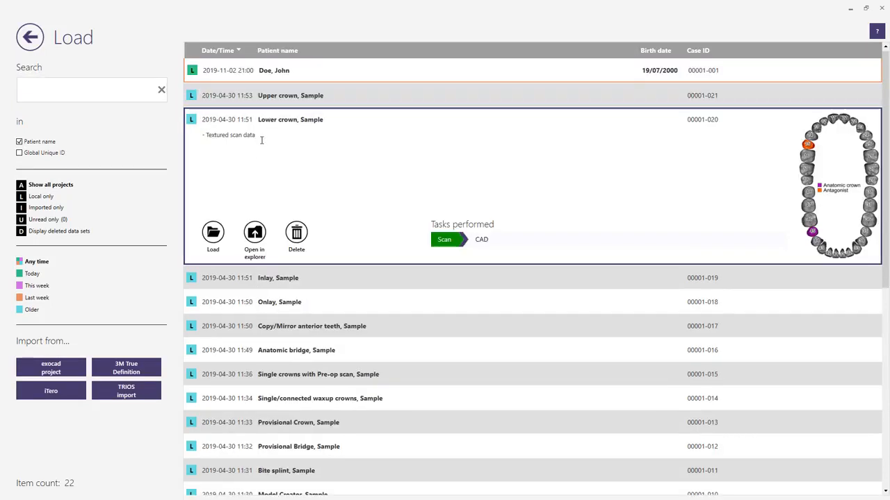
click(214, 233)
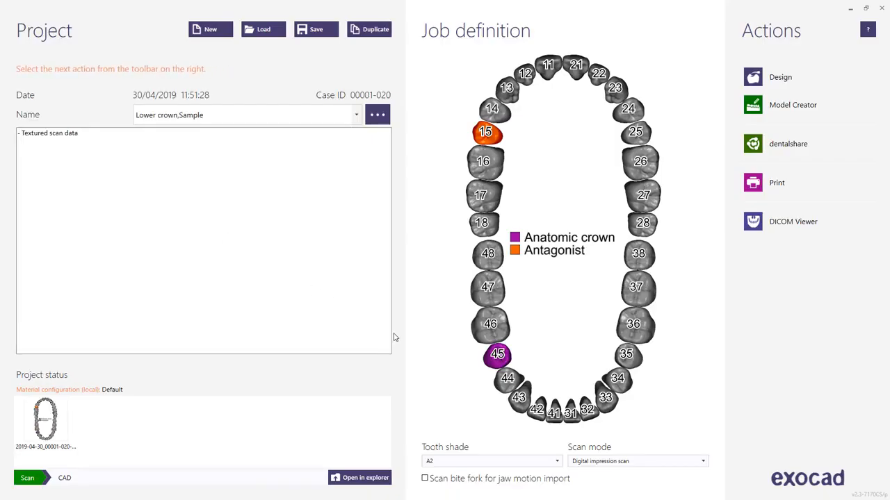
- Review the crown definition of tooth 45 without changes and start the design of the loaded case
click(497, 355)
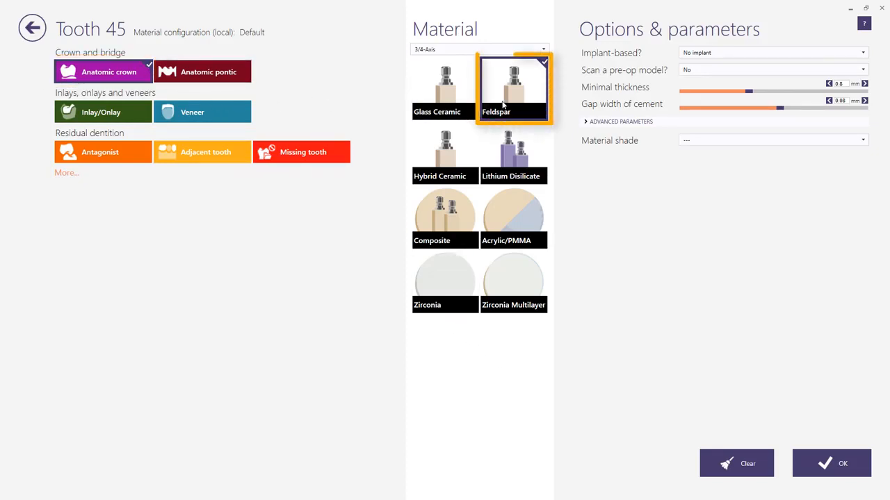
click(818, 463)
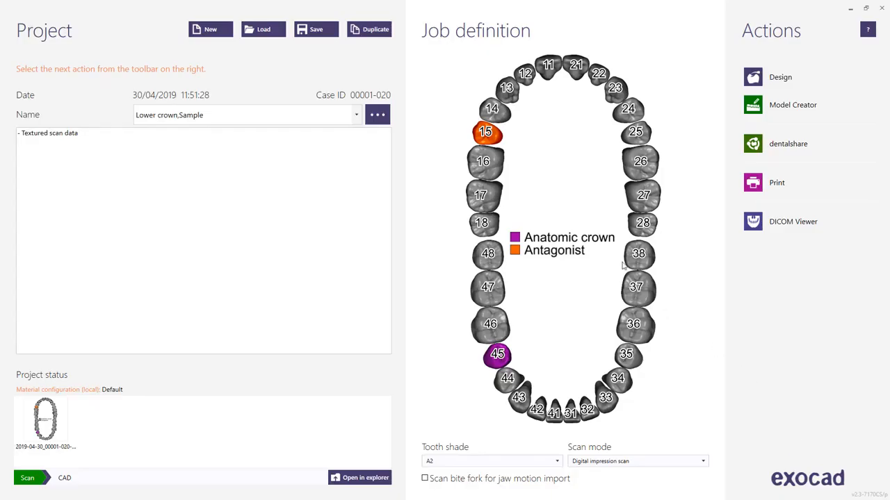
mouse_move(495, 141)
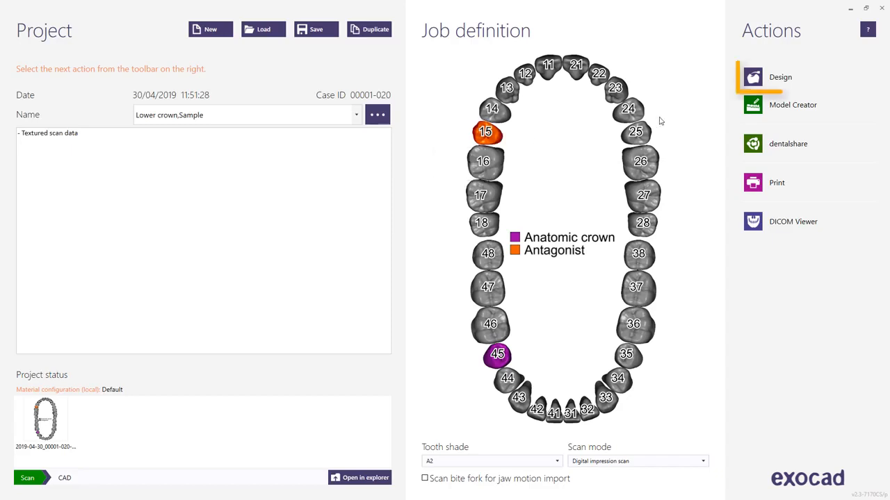
click(757, 79)
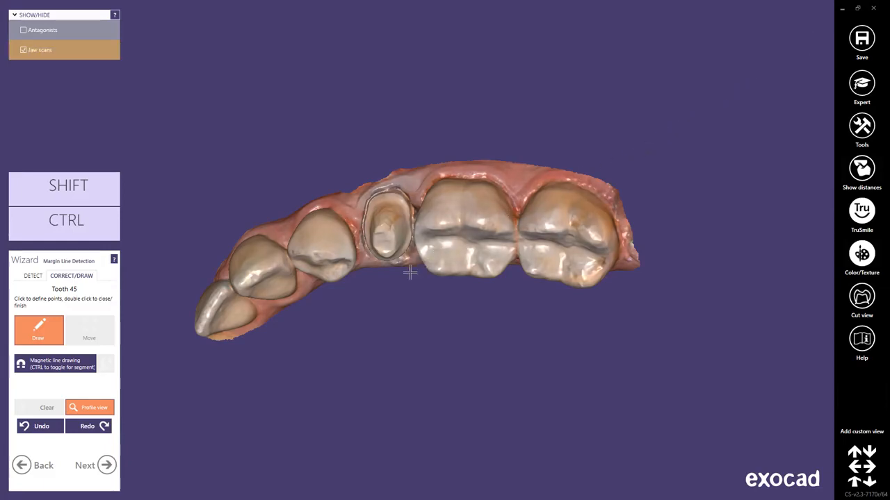
- Examine the lower jaw scan around the prepared tooth 45 close up, from free angles and in the preset view directions
right_drag(381, 288, 382, 288)
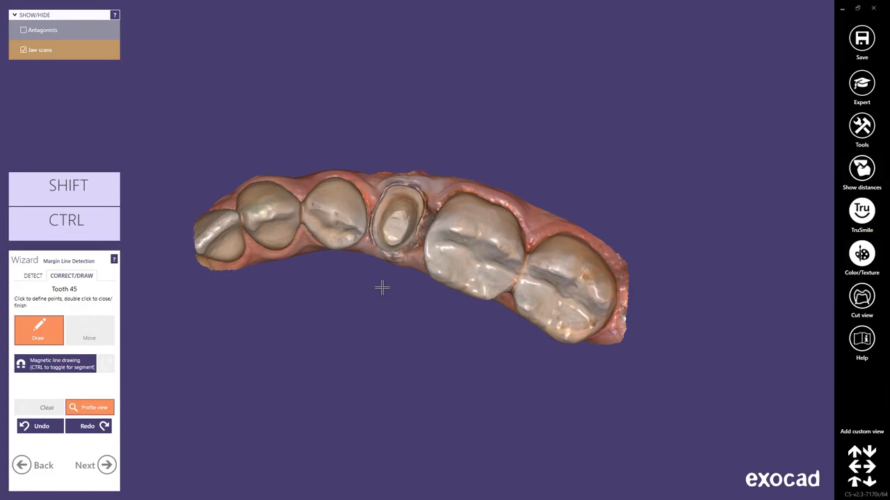
scroll(381, 288, up, 5)
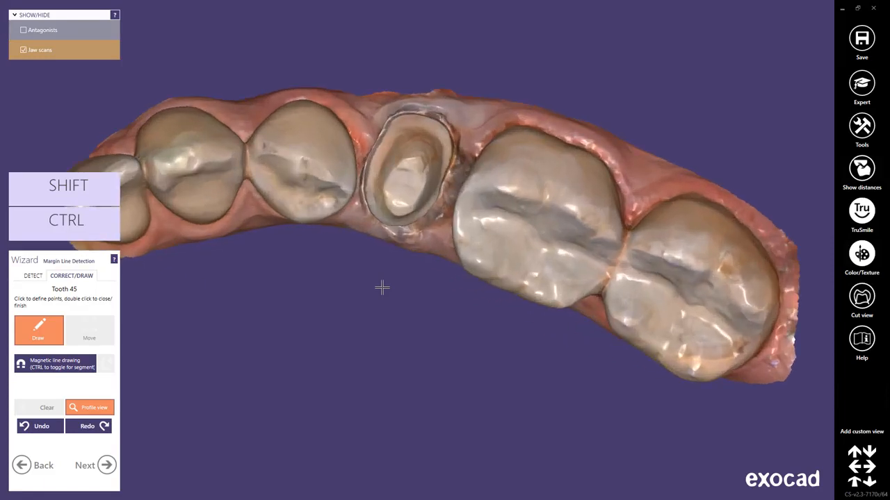
scroll(381, 288, down, 5)
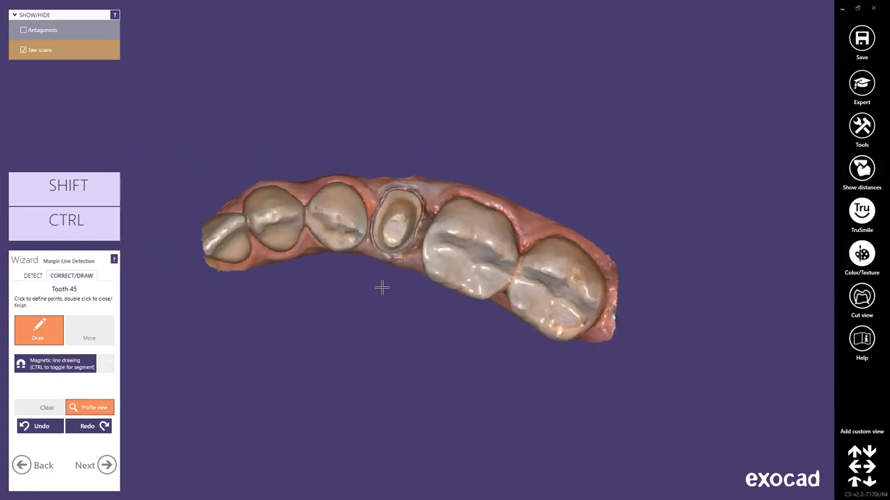
mouse_move(381, 287)
middle_down()
mouse_move(489, 290)
mouse_move(397, 290)
middle_up()
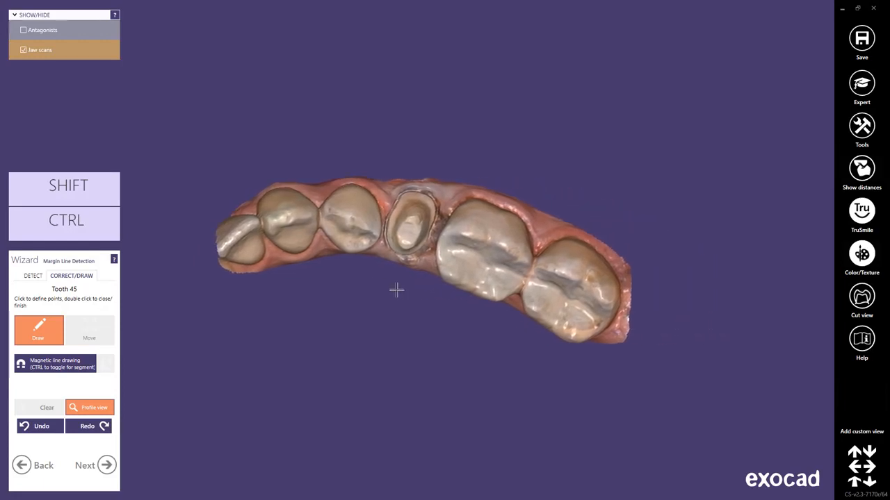
middle_click(491, 250)
mouse_move(491, 250)
right_down()
mouse_move(511, 306)
mouse_move(490, 252)
right_up()
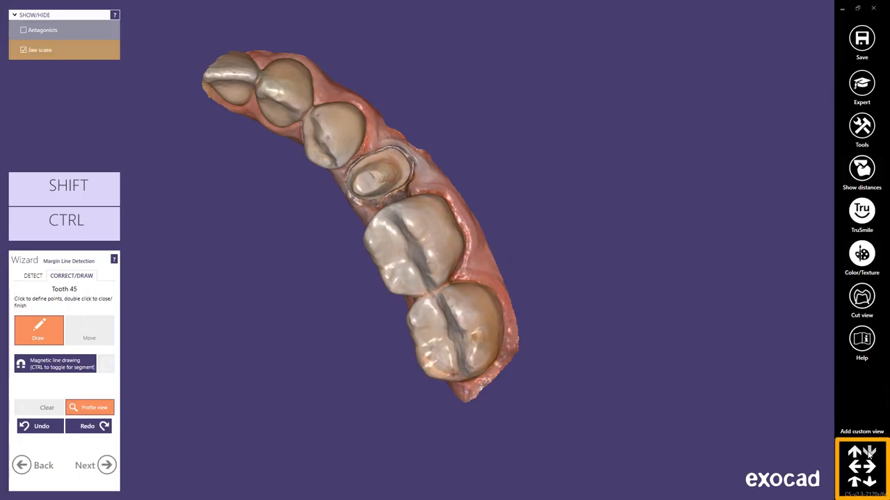
click(868, 452)
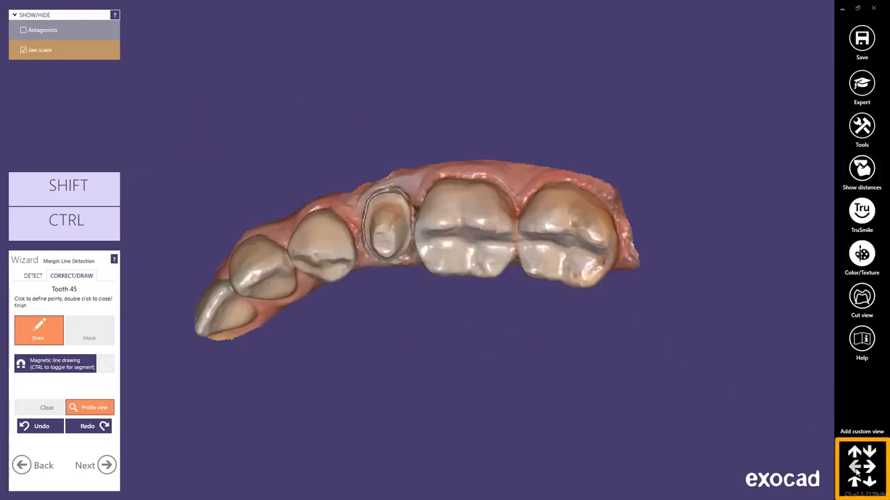
click(857, 474)
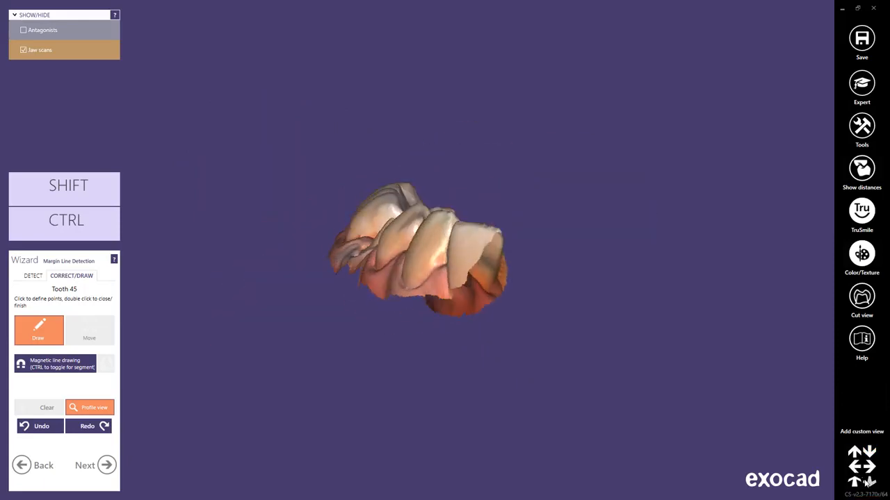
click(868, 481)
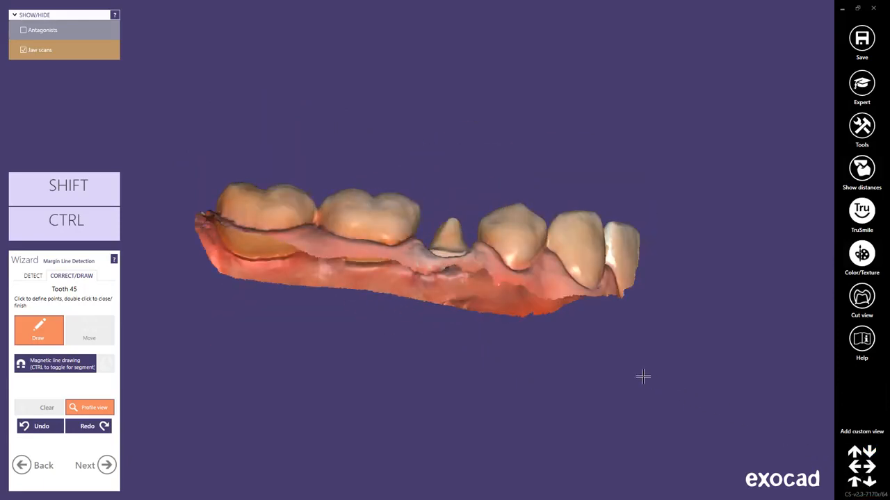
right_drag(470, 296, 471, 304)
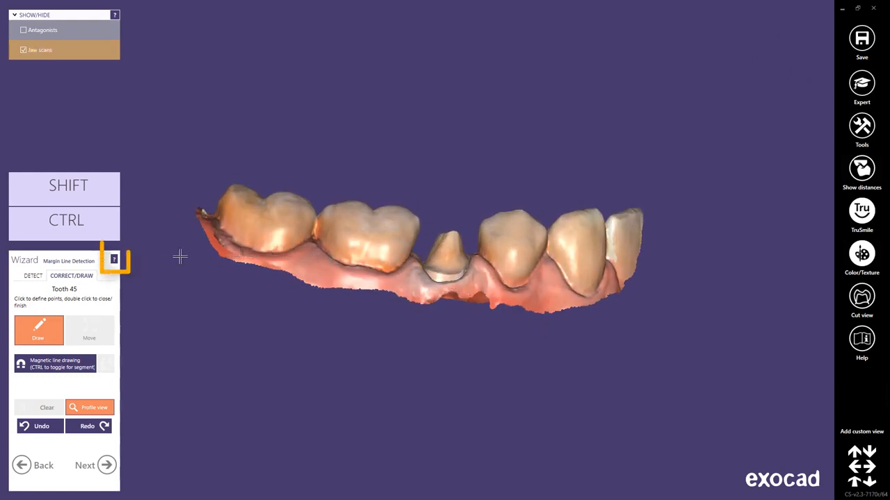
- Open the user manual's section on drawing the margin line, read its notes on margin line detection, and close the manual
click(114, 260)
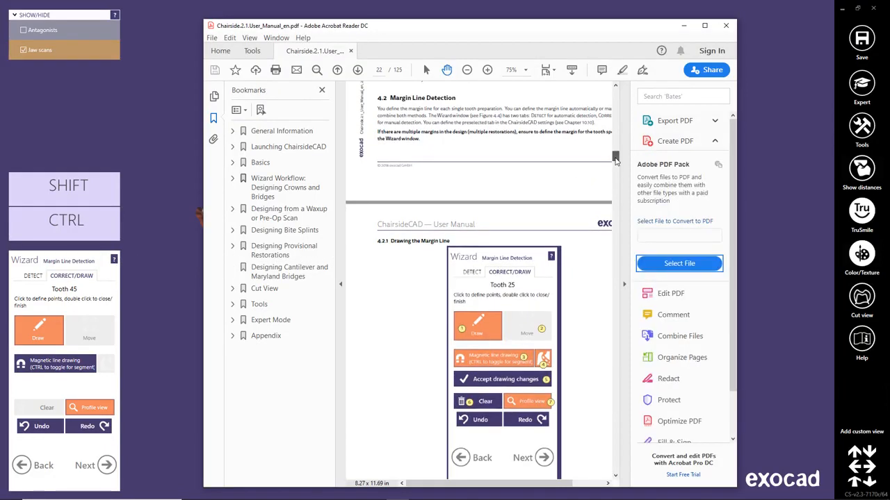
drag(615, 161, 615, 164)
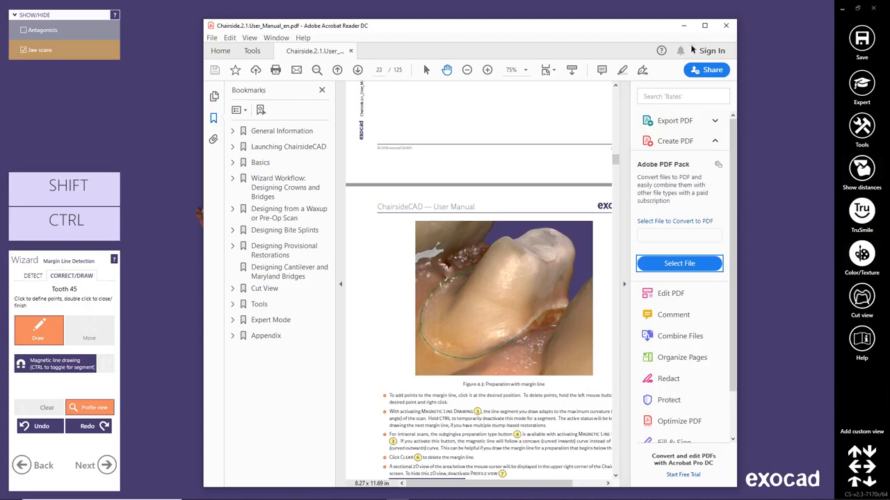
click(725, 28)
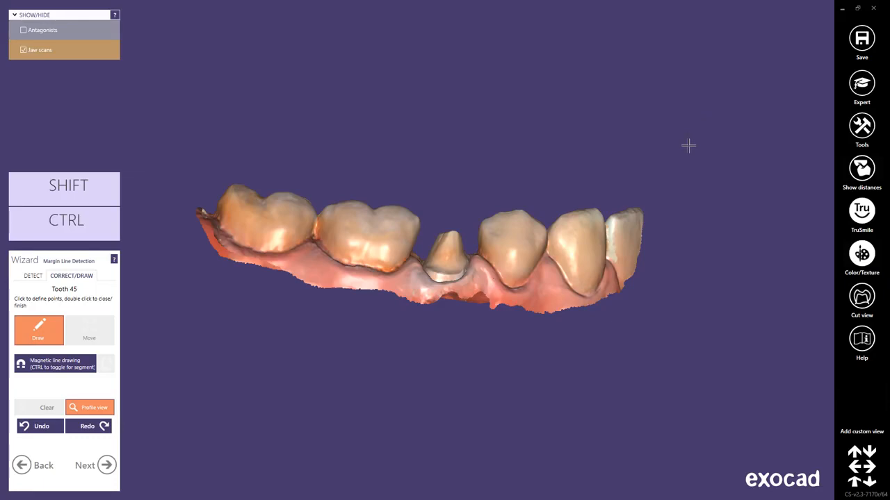
- Toggle the visibility and transparency of the antagonist scan over the lower jaw, and leave the antagonists hidden
ctrl+scroll(688, 145, up, 2)
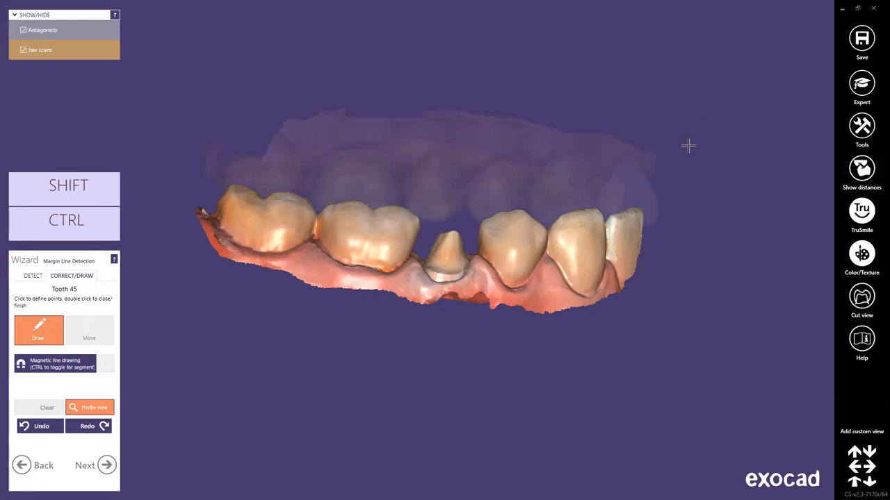
ctrl+scroll(688, 146, down, 3)
ctrl+scroll(688, 146, up, 3)
ctrl+middle_click(458, 160)
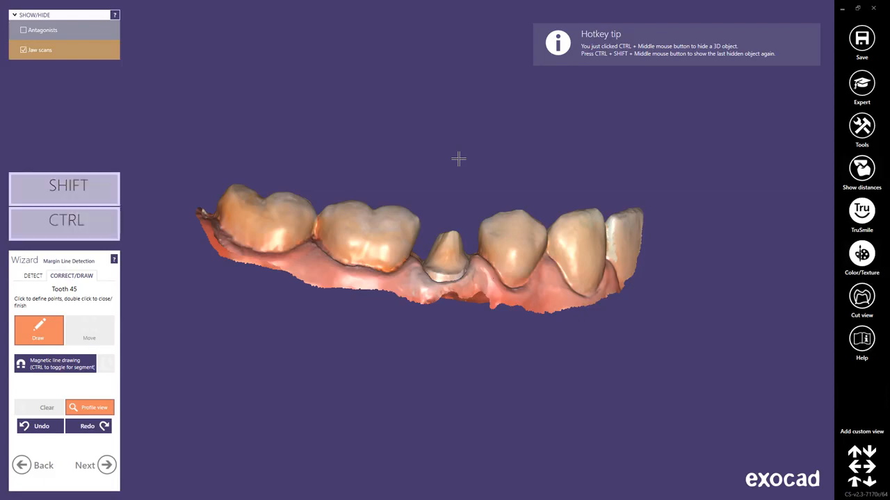
ctrl+shift+middle_click(458, 159)
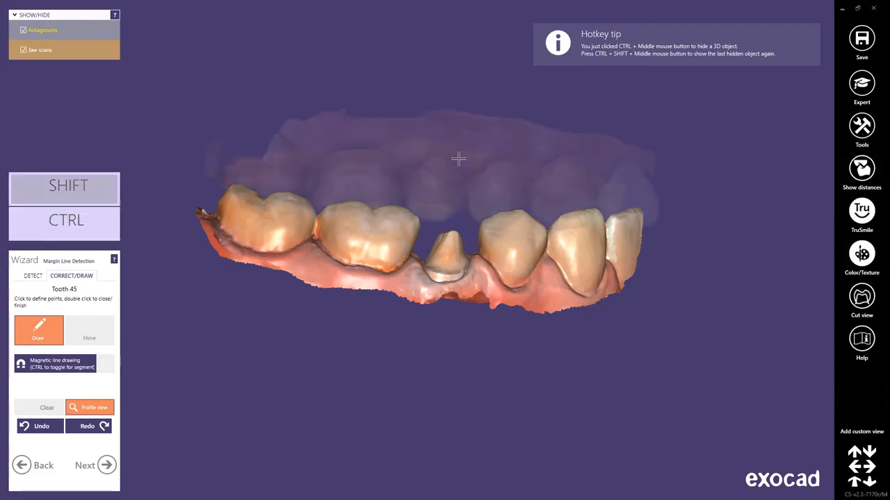
shift+middle_click(458, 160)
shift+middle_click(458, 159)
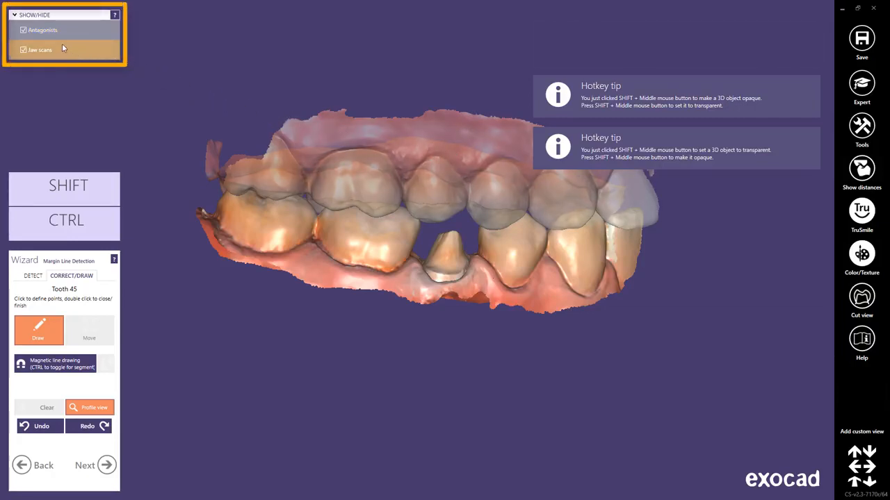
click(24, 31)
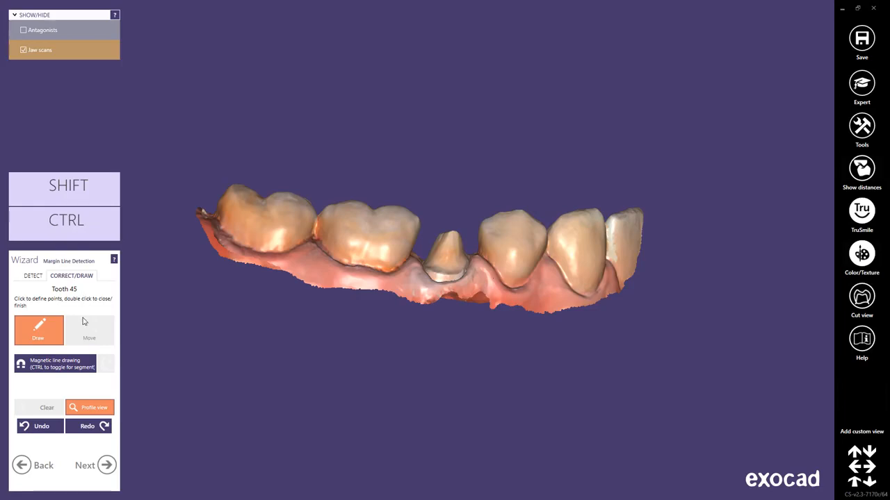
- Enable magnetic line drawing and draw a closed margin line by hand around the preparation of tooth 45
click(86, 361)
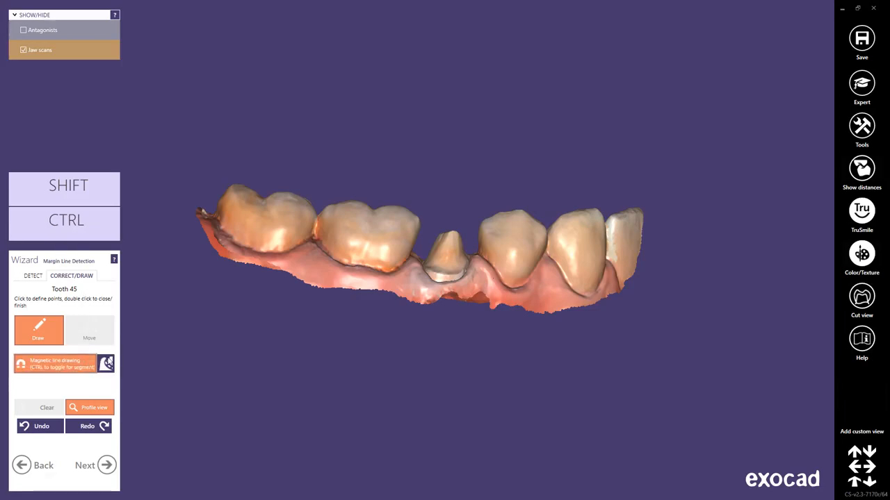
scroll(461, 278, up, 3)
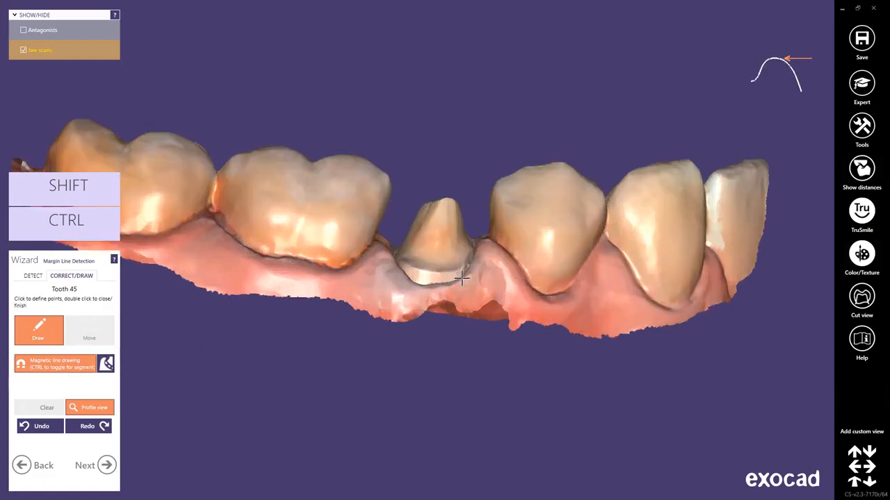
scroll(462, 278, up, 3)
right_drag(460, 276, 420, 312)
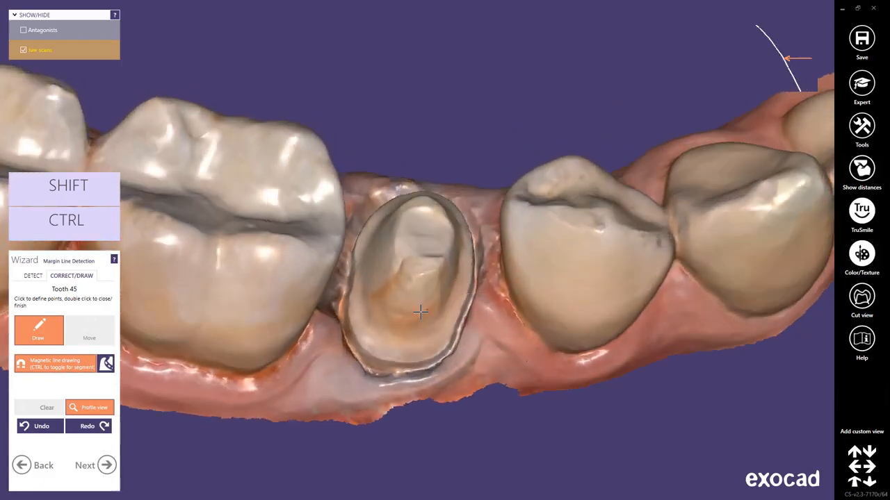
click(360, 346)
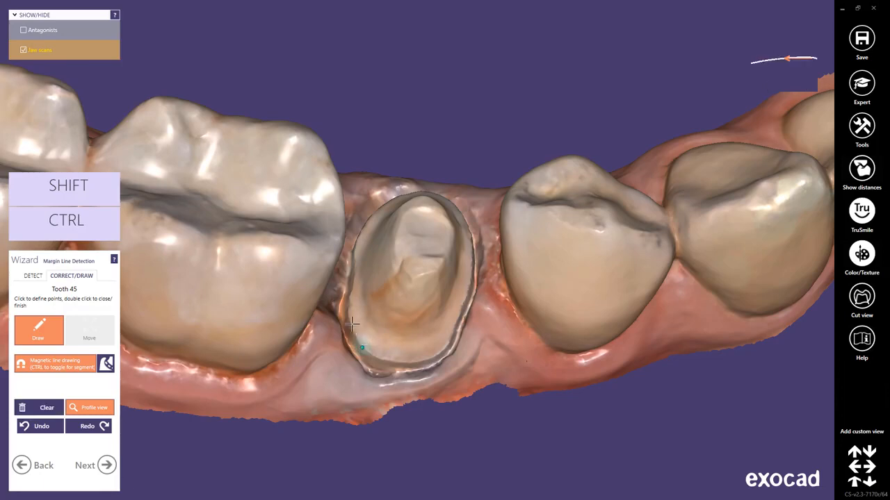
click(356, 248)
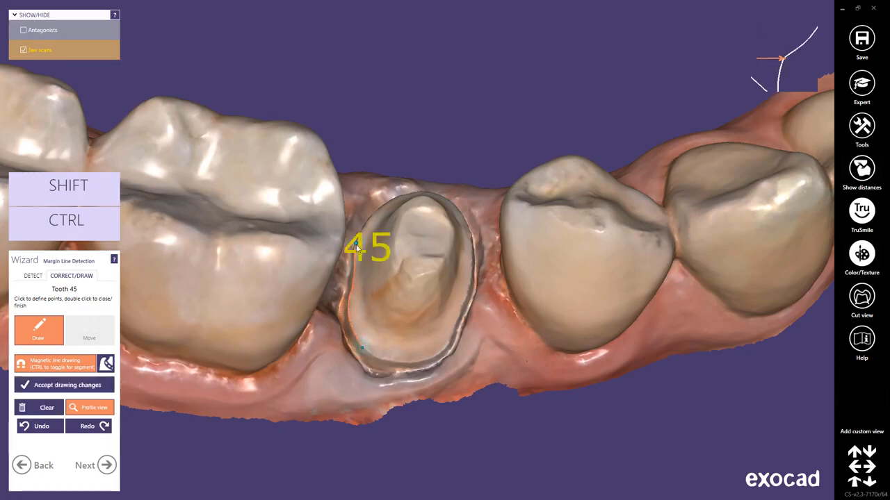
right_drag(359, 242, 358, 245)
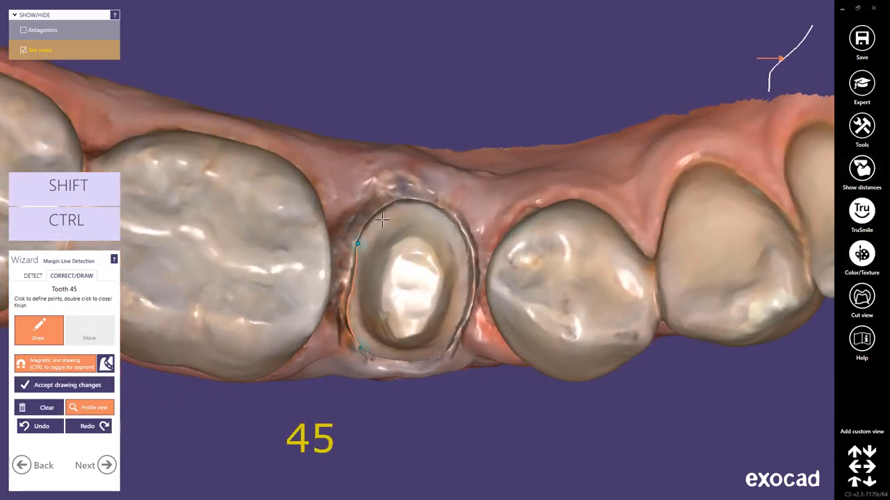
ctrl+click(436, 209)
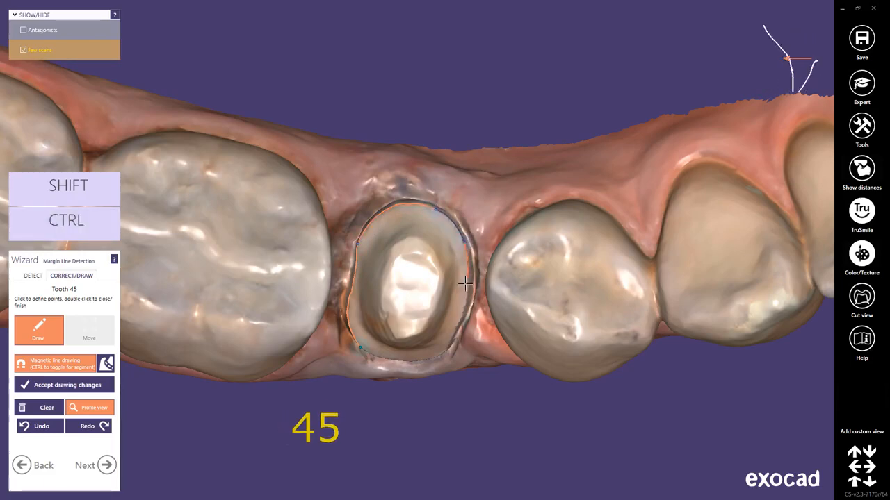
click(451, 340)
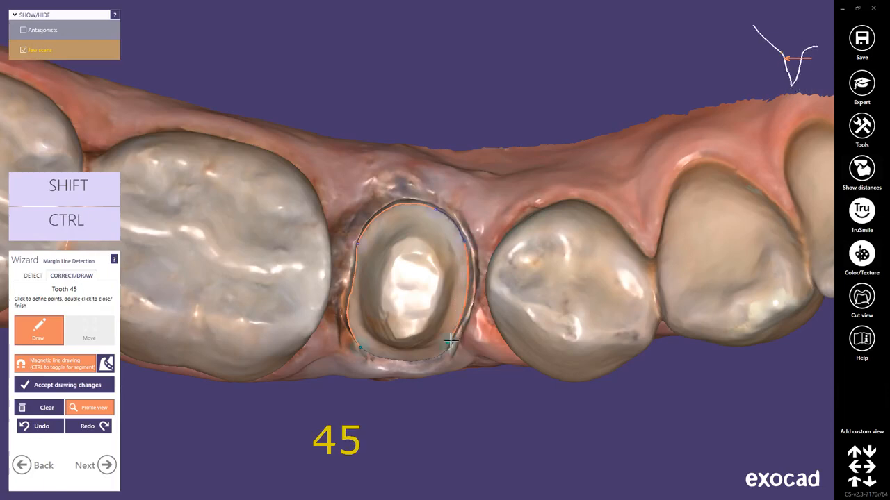
right_drag(449, 342, 451, 340)
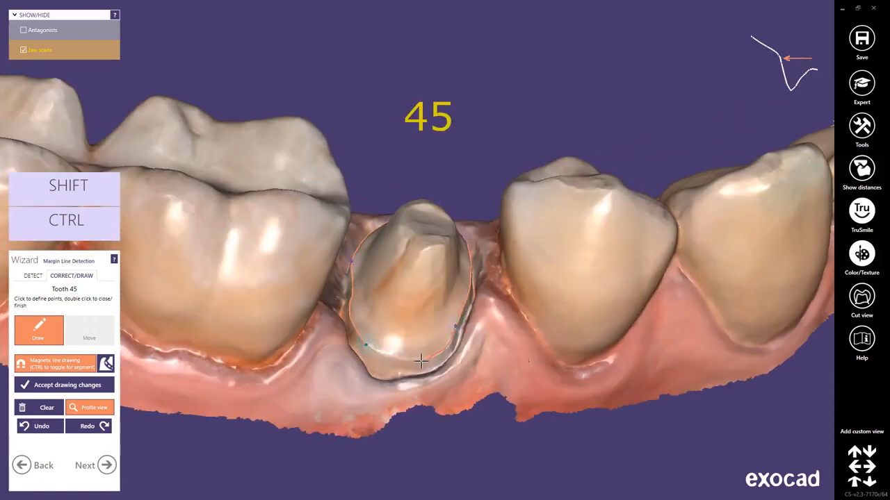
double_click(381, 354)
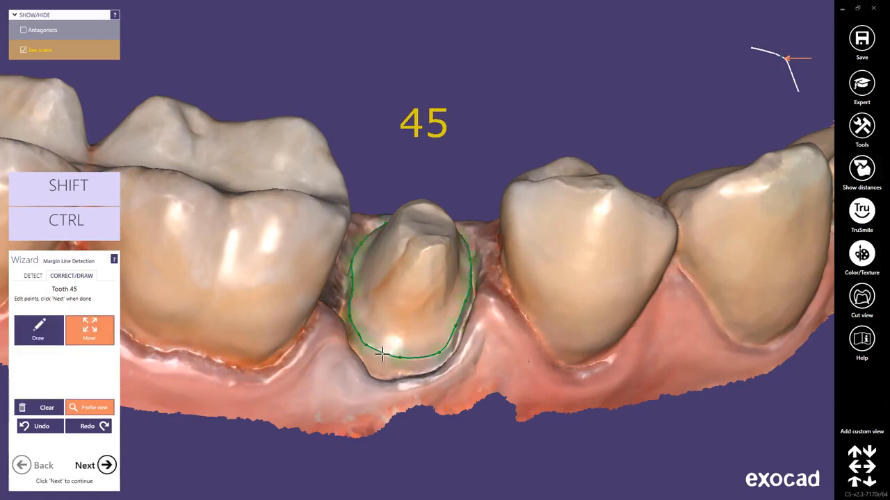
- Shift the buccal points of the drawn margin line along the preparation edge, and clear the entire margin
scroll(382, 354, up, 2)
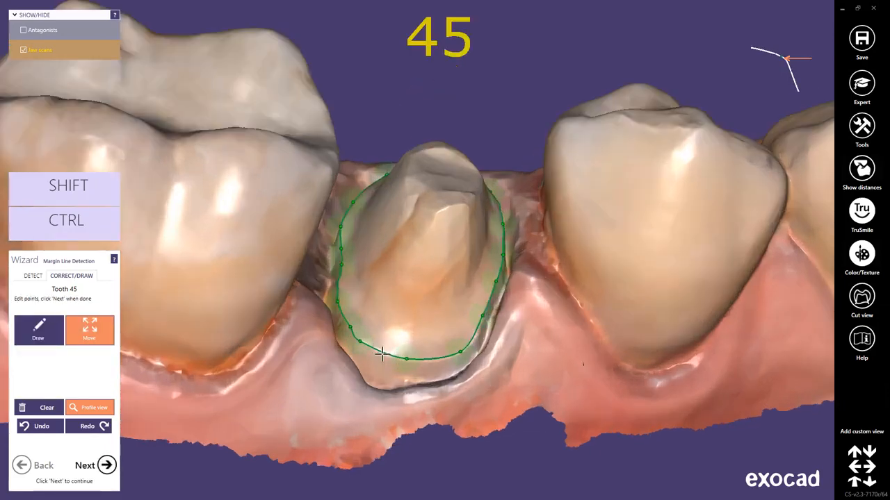
drag(360, 341, 422, 361)
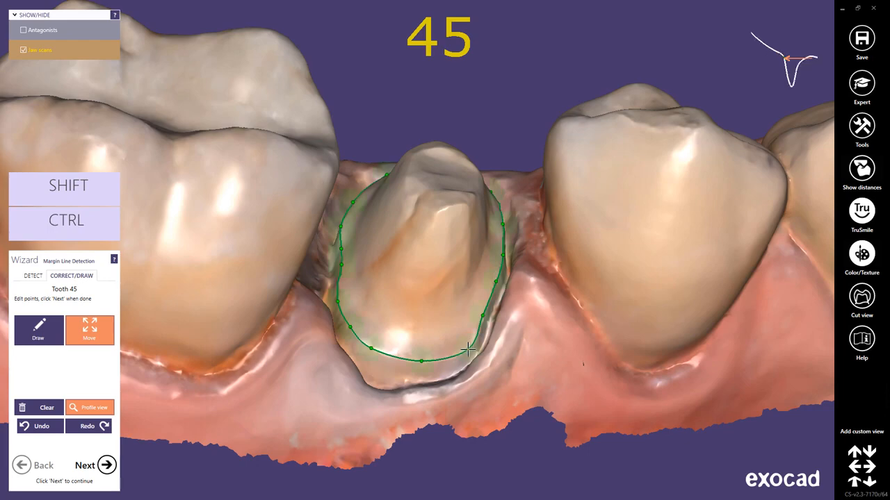
mouse_move(591, 403)
right_down()
mouse_move(591, 381)
mouse_move(592, 397)
right_up()
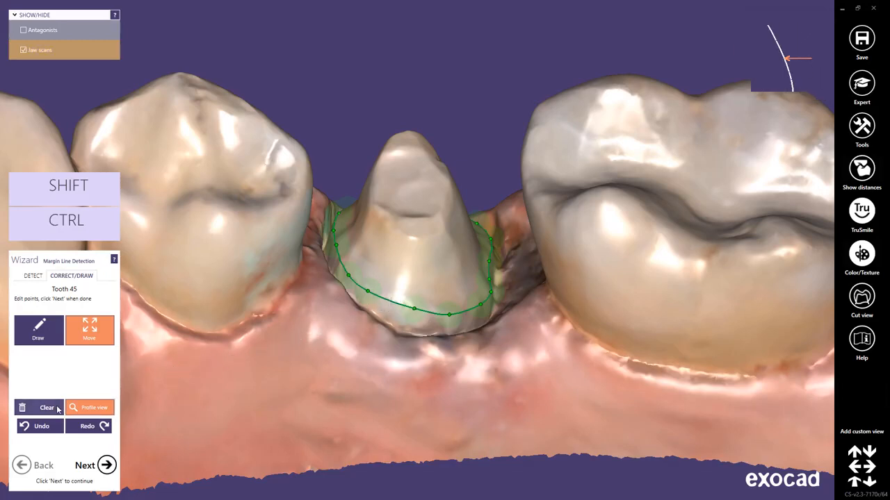
click(56, 409)
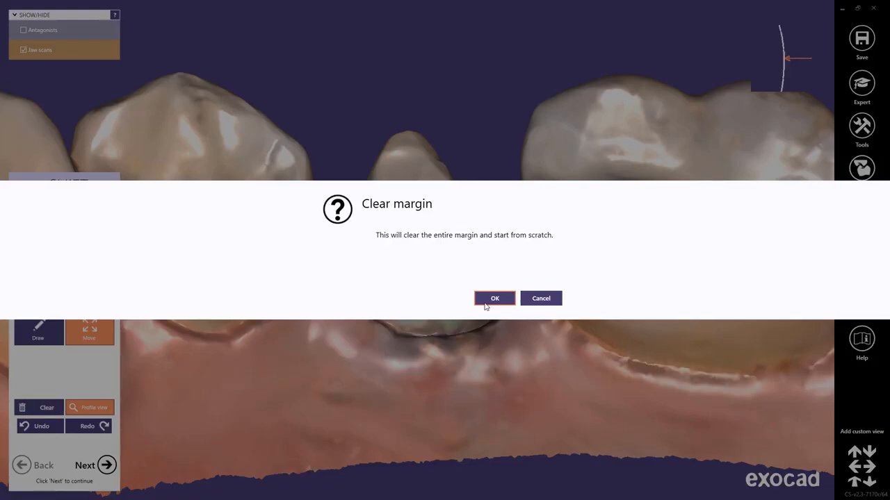
click(489, 298)
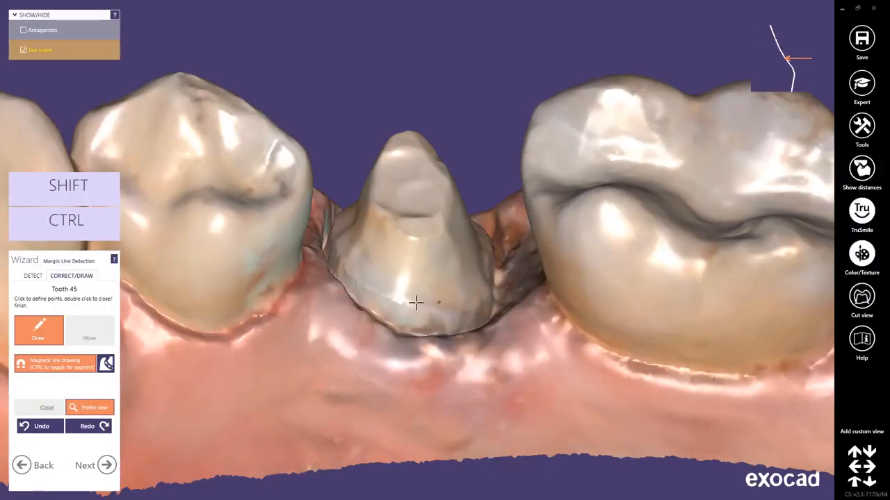
- Detect the margin line of tooth 45 automatically from one buccal point and move a buccal point of the line slightly outward
click(34, 277)
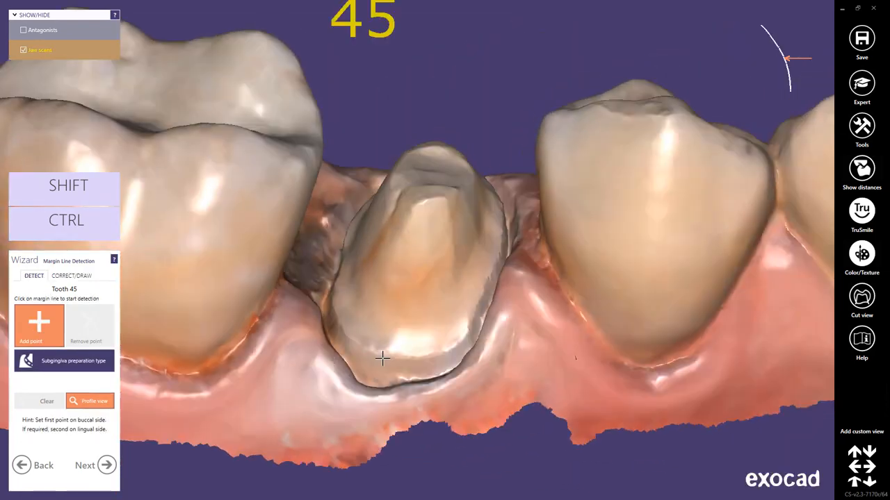
click(359, 347)
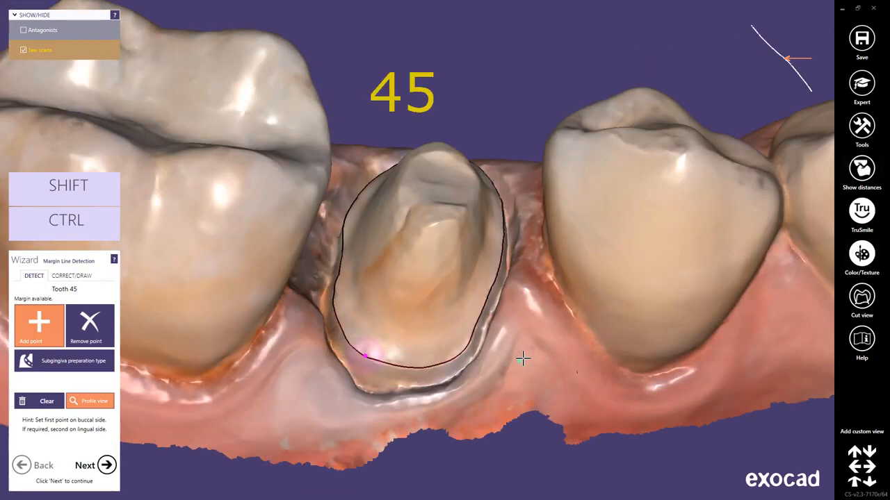
click(85, 278)
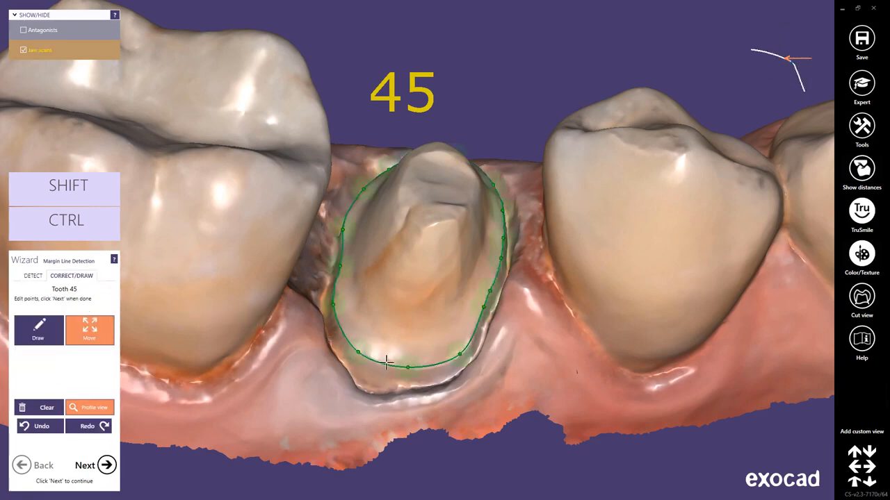
drag(408, 367, 409, 370)
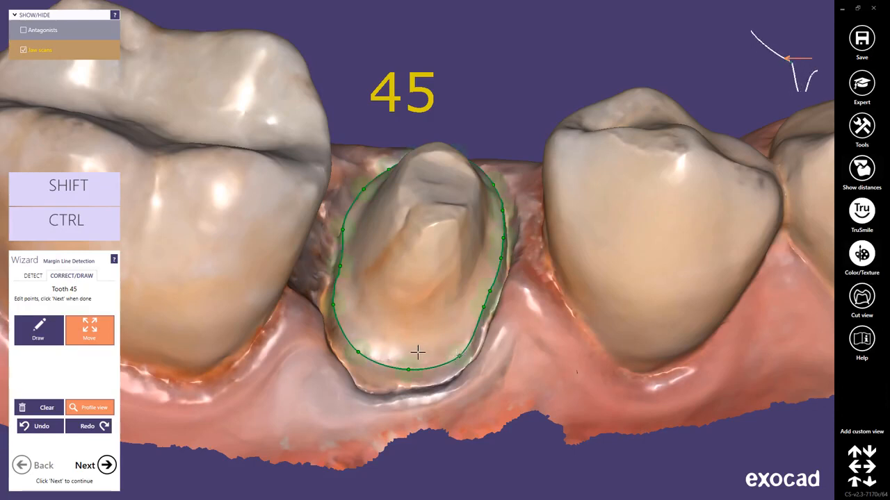
- Return to automatic detection and remove the buccal detection point of tooth 45
click(34, 276)
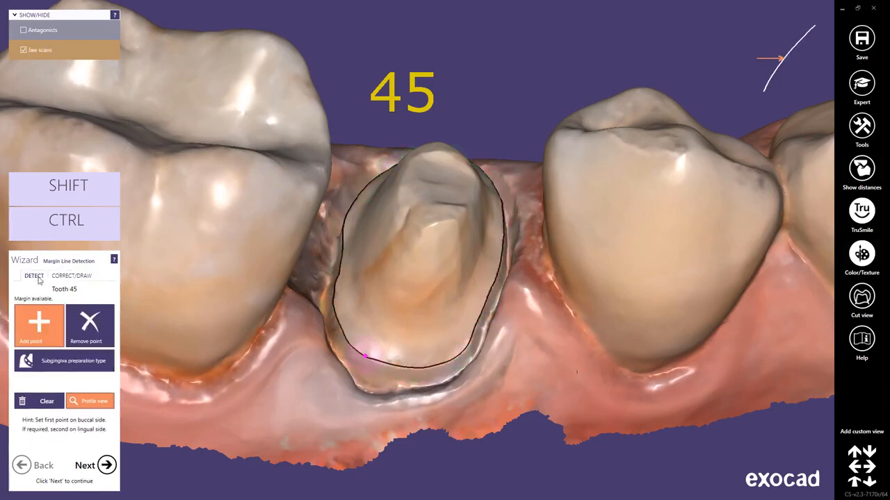
click(89, 323)
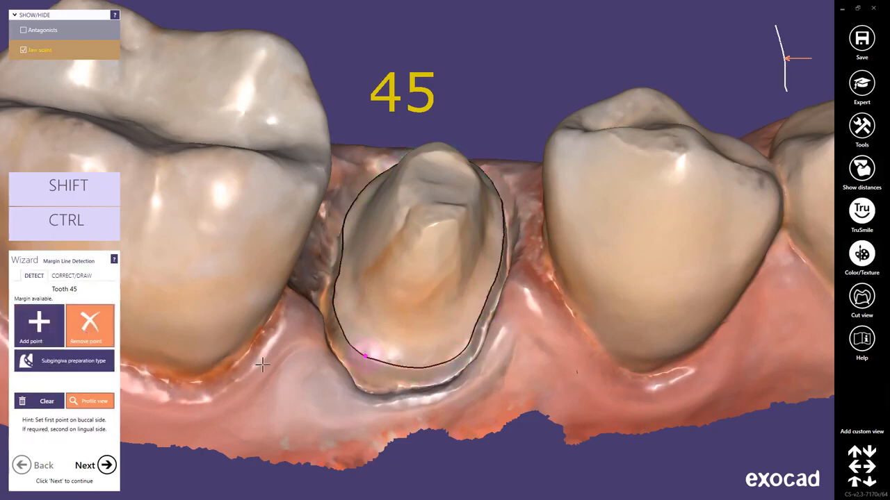
click(365, 356)
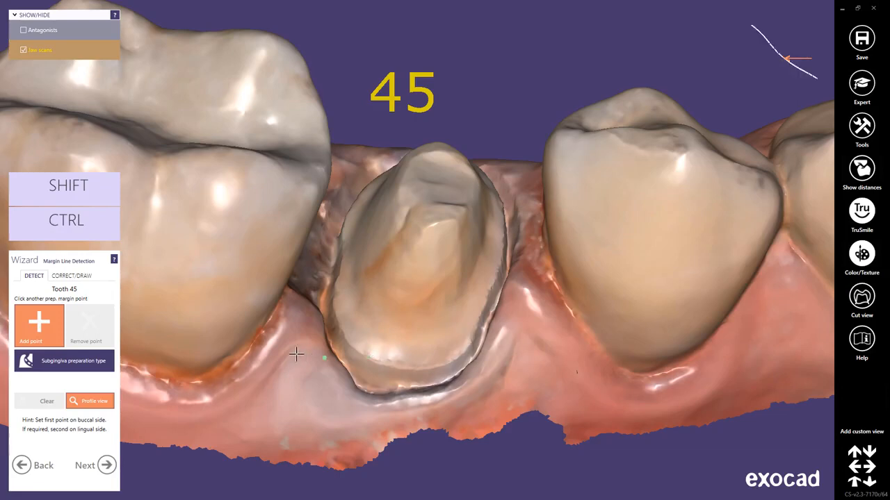
- Enable the Subgingiva preparation type and detect the margin line of tooth 45 from four points around the preparation
click(99, 360)
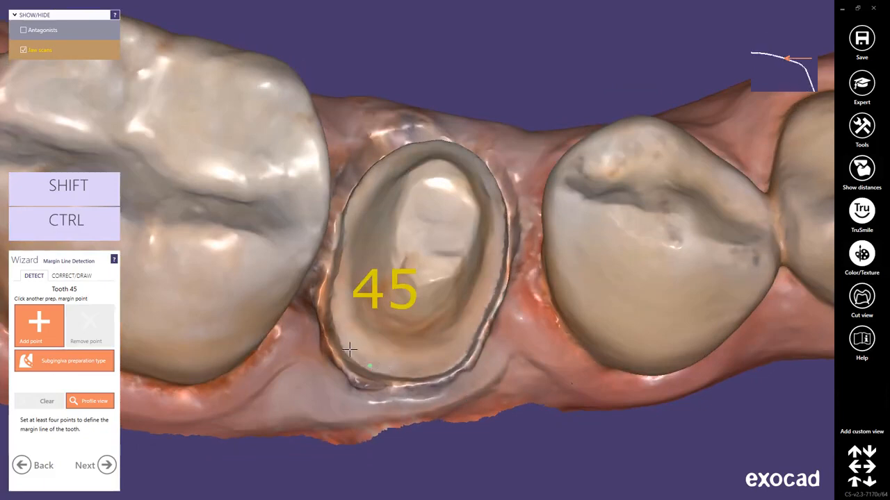
click(323, 323)
right_drag(335, 237, 340, 267)
click(346, 205)
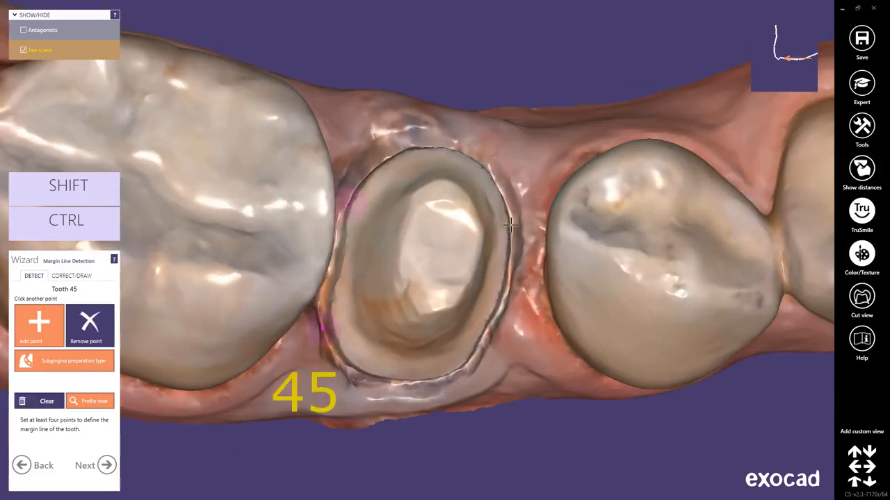
click(510, 223)
click(453, 372)
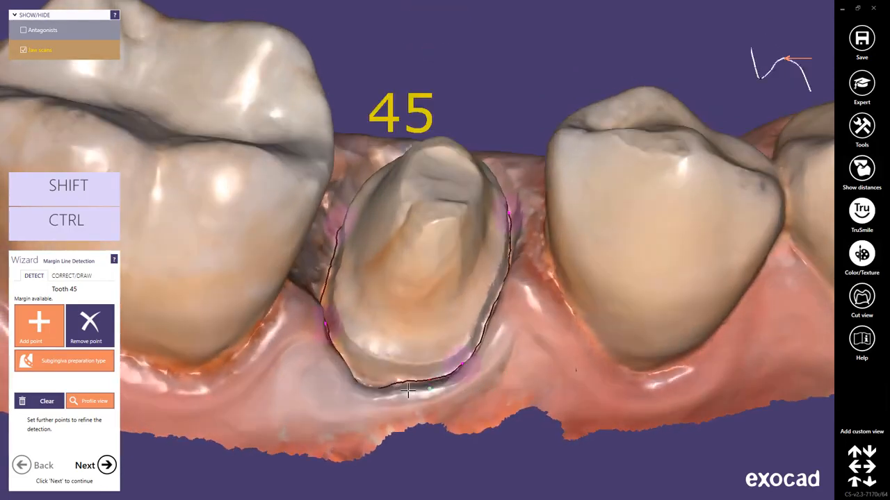
- Clear the subgingivally detected margin of tooth 45 and turn off the Subgingiva preparation type
click(43, 401)
click(76, 363)
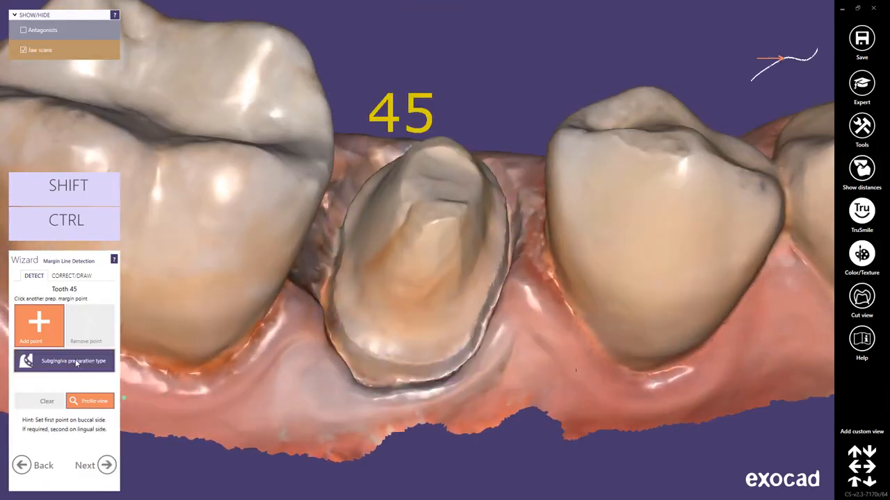
- Detect the margin line of tooth 45 from one buccal point and proceed to the insertion direction
click(355, 346)
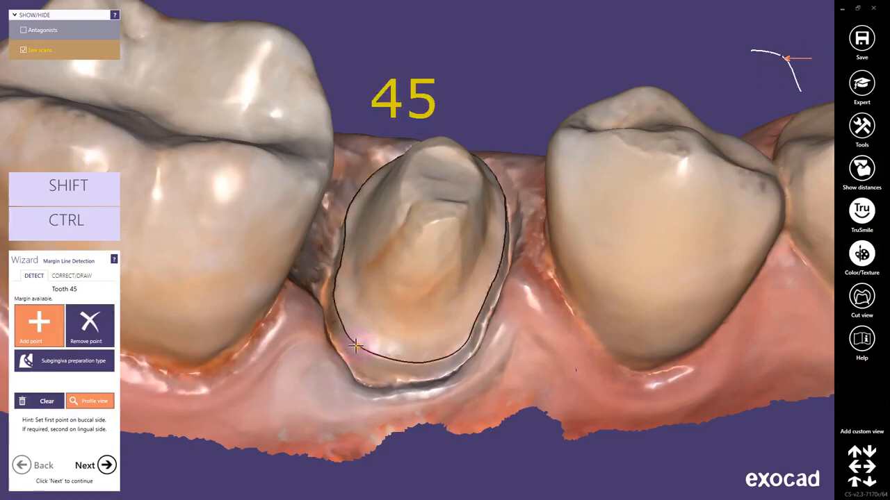
click(107, 466)
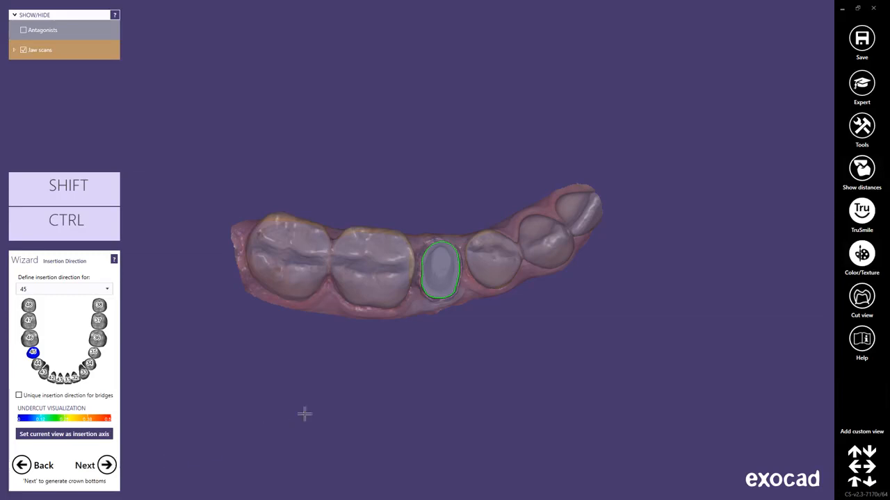
- Set an undercut-free occlusal view of tooth 45 as its insertion axis, and generate the crown bottom
scroll(442, 345, up, 3)
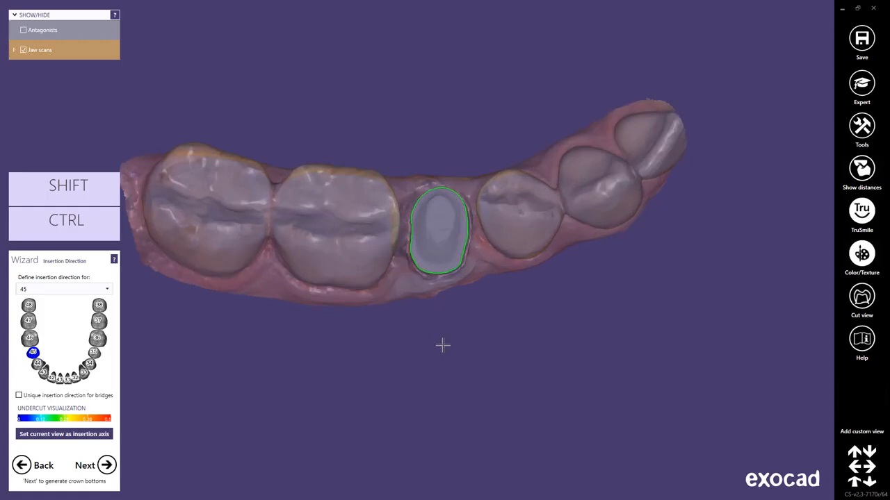
right_drag(442, 345, 444, 343)
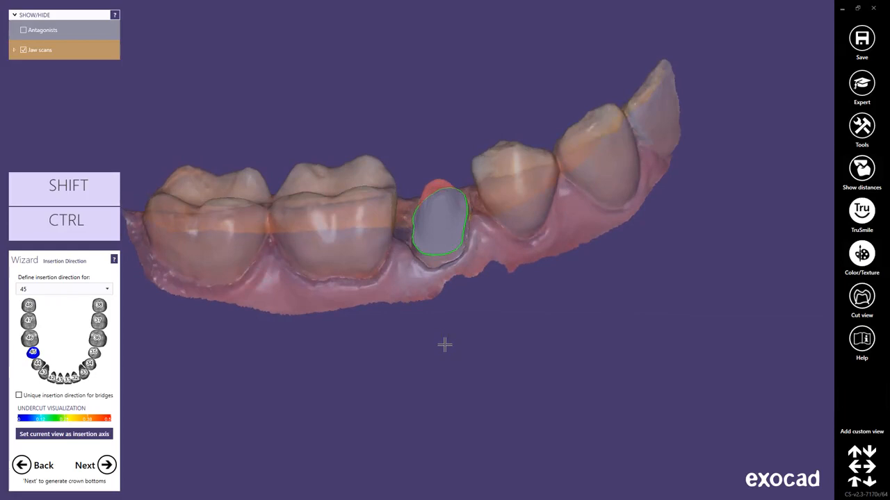
right_drag(444, 345, 445, 343)
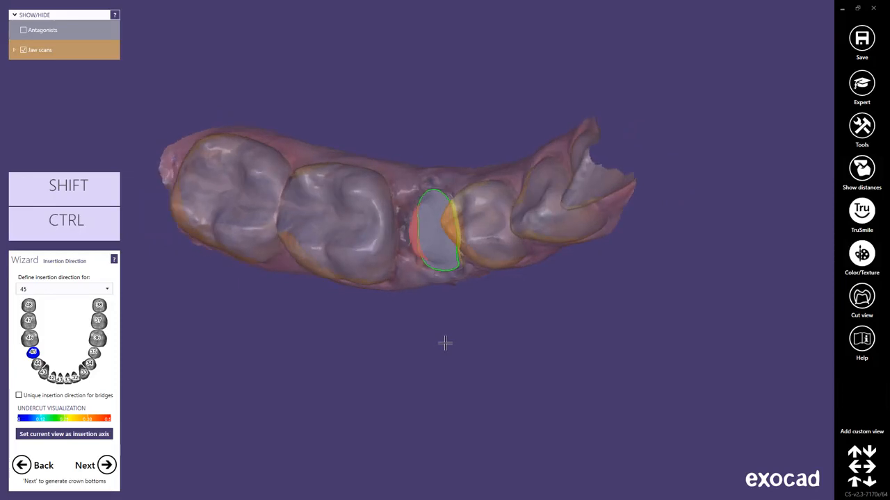
right_drag(445, 343, 445, 343)
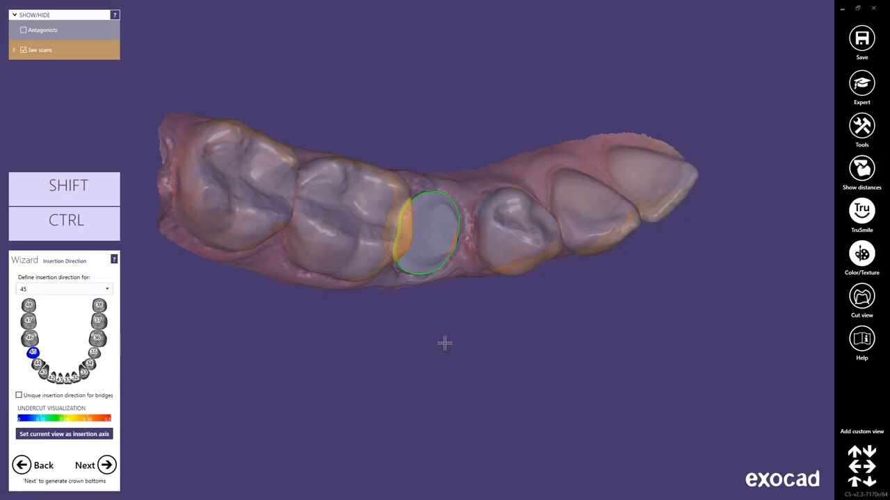
right_drag(445, 342, 443, 342)
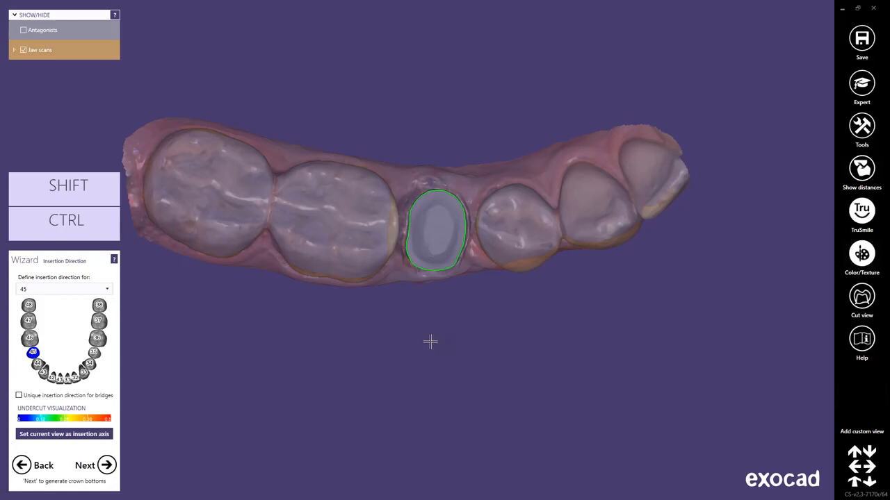
click(102, 435)
click(108, 466)
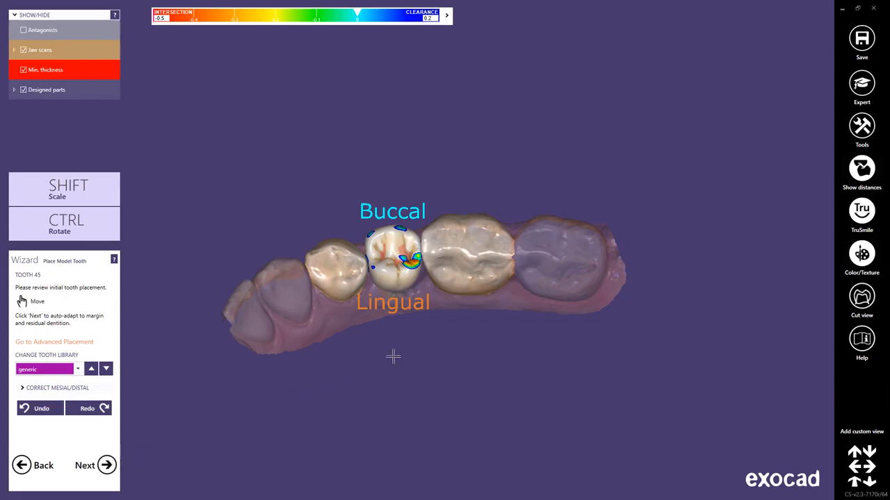
- Check the initial placement of model tooth 45 from the occlusal side and open the mesial/distal correction options
scroll(392, 357, up, 2)
right_drag(393, 360, 394, 360)
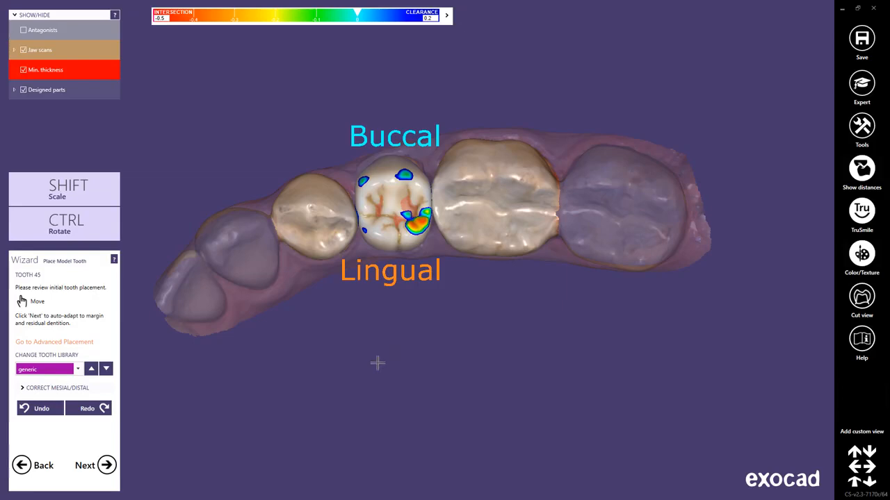
click(73, 388)
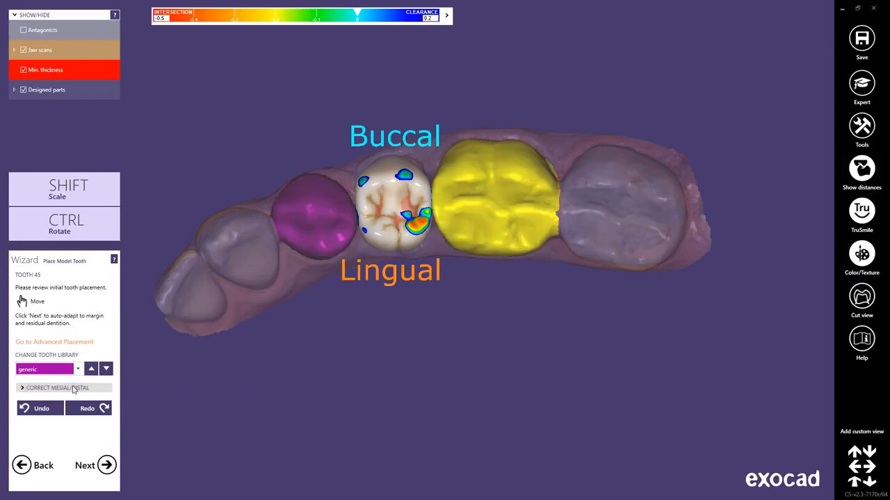
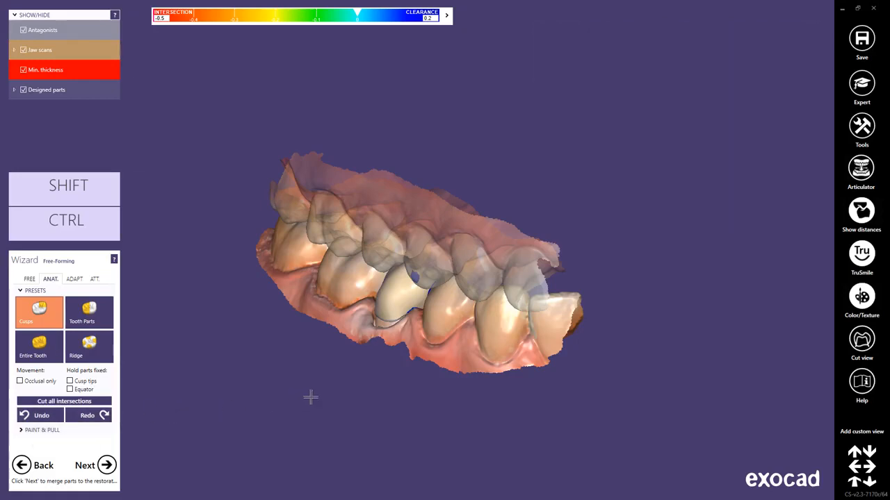
- Show the articulator movement controls and go through Protrusion, Retrusion and Laterotrusion Left, ending on Laterotrusion Right
click(860, 168)
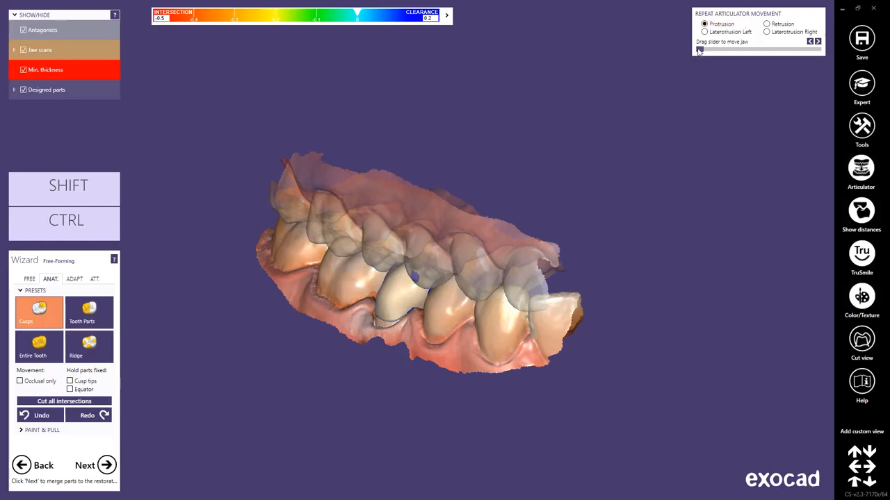
mouse_move(699, 50)
mouse_down()
mouse_move(822, 53)
mouse_move(692, 53)
mouse_move(829, 56)
mouse_move(697, 51)
mouse_up()
click(766, 24)
click(704, 31)
click(766, 32)
- Hide the antagonists to expose the occlusal contacts on crown 45, and expand the distance display settings
right_drag(583, 271, 583, 270)
scroll(423, 292, up, 3)
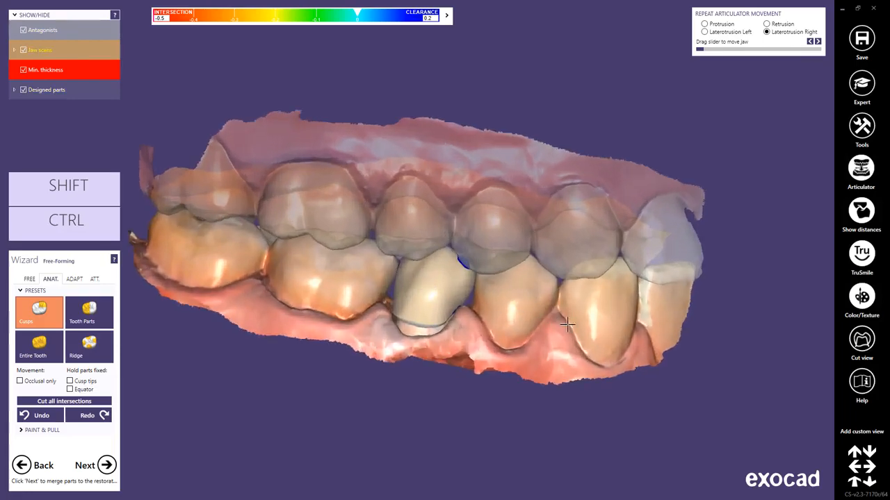
right_drag(597, 333, 596, 332)
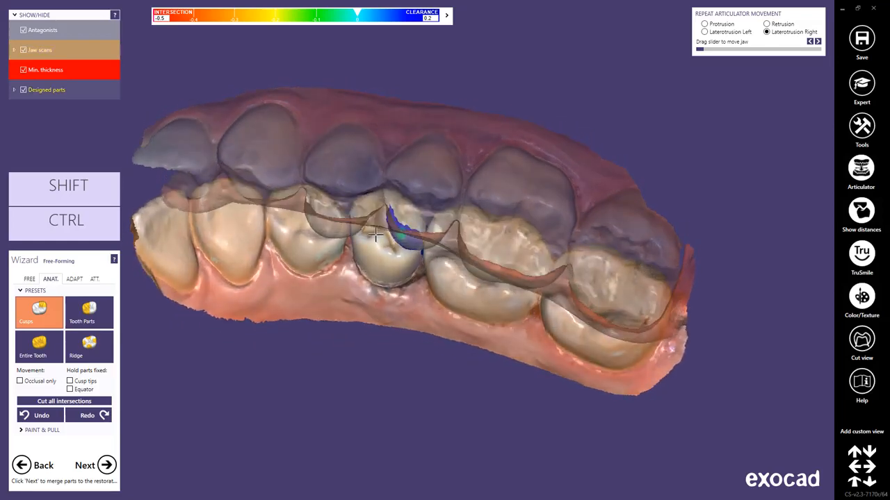
scroll(376, 235, up, 2)
scroll(375, 234, up, 1)
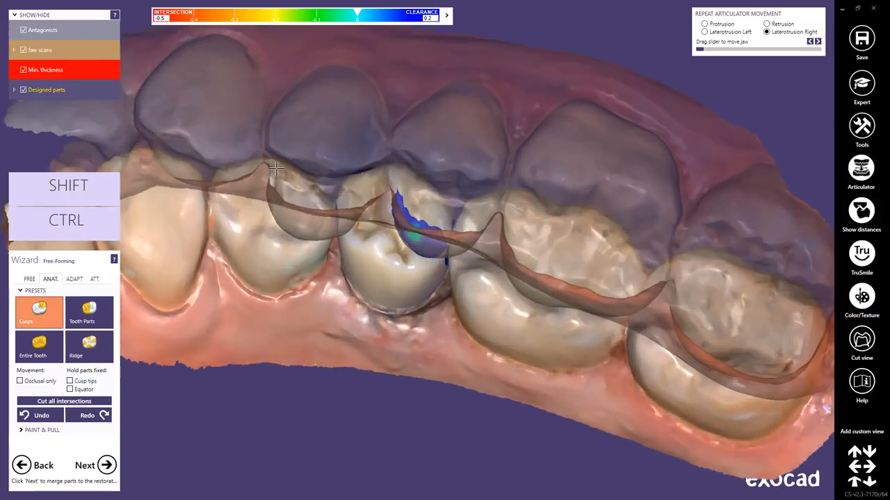
click(23, 31)
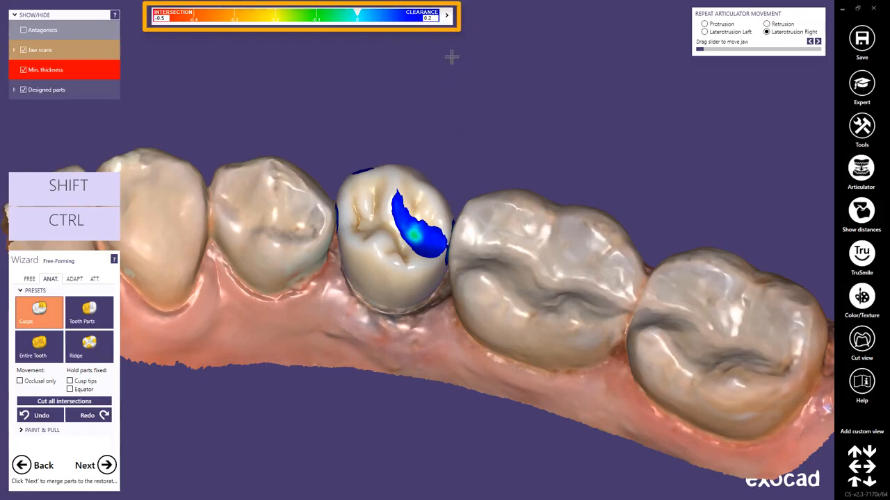
click(447, 15)
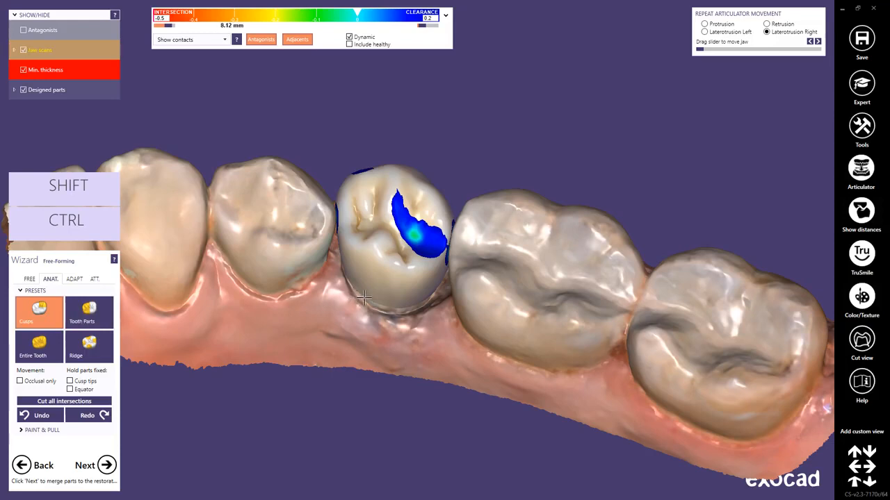
- Using the Tooth Parts preset, pull the mesiobuccal surface of crown 45 slightly inward to clear its contact area
scroll(364, 298, up, 1)
scroll(365, 298, up, 1)
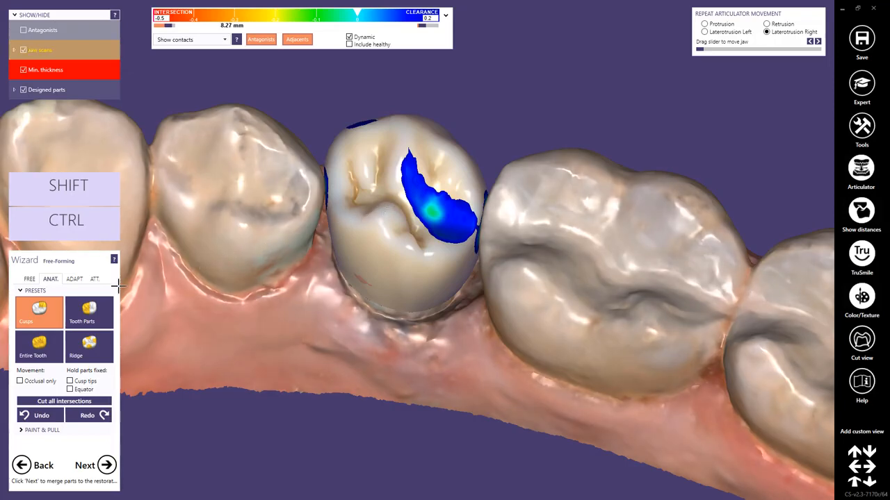
click(89, 312)
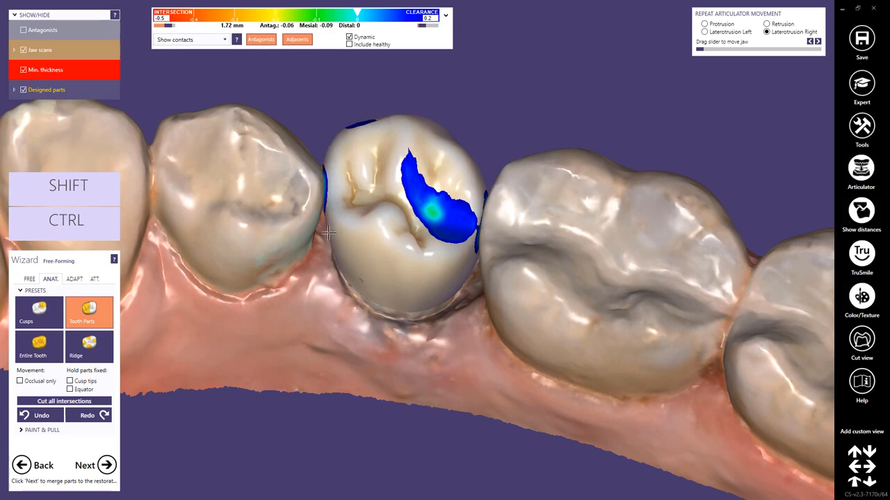
right_drag(405, 400, 407, 395)
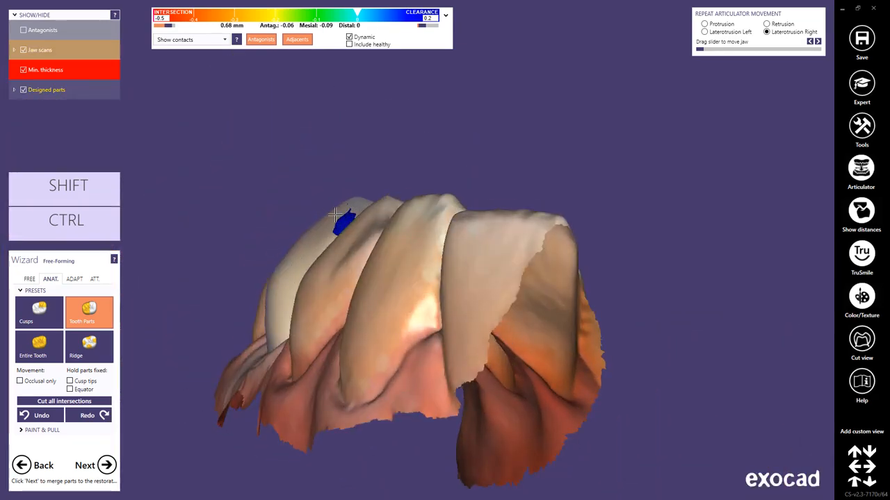
drag(337, 214, 340, 222)
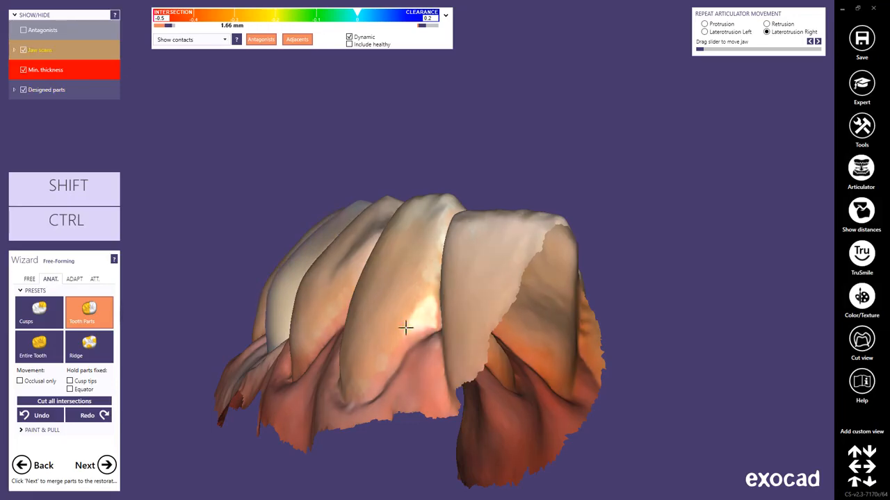
right_drag(522, 403, 518, 401)
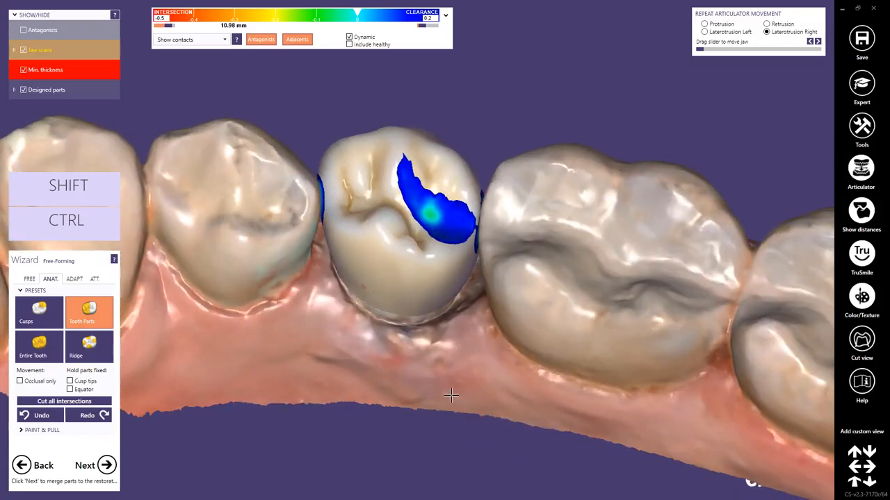
- Select the Ridge preset, switch to Entire Tooth and raise the whole crown 45 slightly towards the antagonist
click(96, 352)
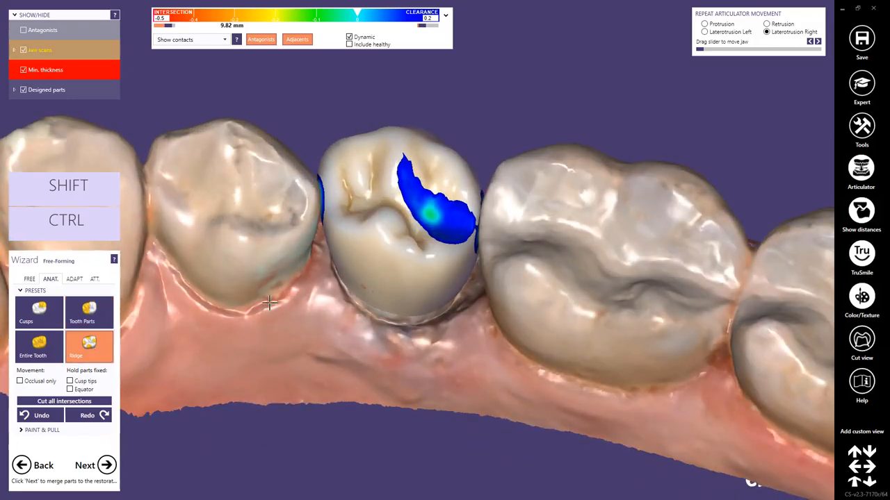
scroll(424, 250, up, 2)
scroll(428, 247, up, 1)
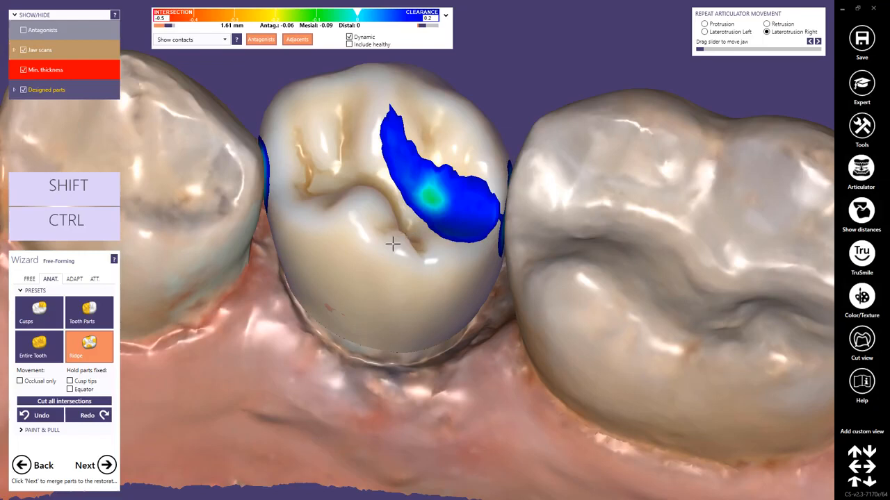
click(39, 344)
right_drag(423, 342, 421, 341)
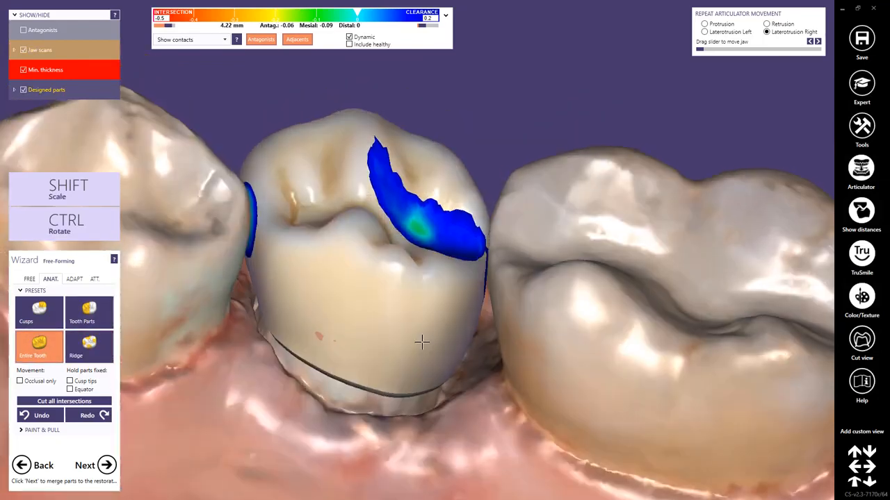
drag(405, 325, 407, 320)
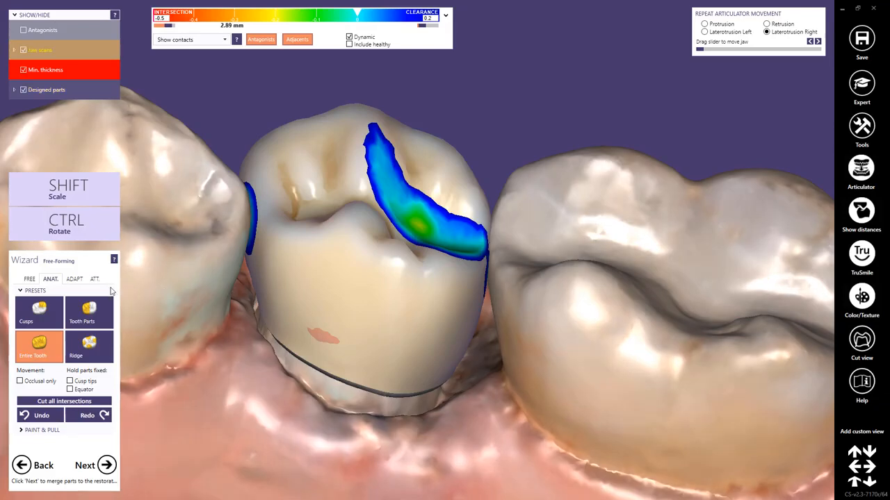
- Cut the crown's occlusal intersections at 0.1 mm desired distance with dynamic occlusion, and toggle Exclude selected parts on and off again
click(74, 279)
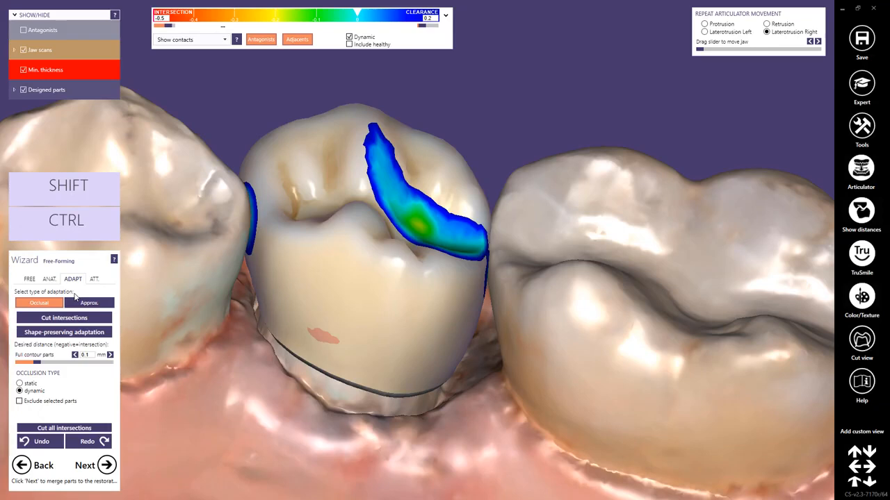
click(77, 318)
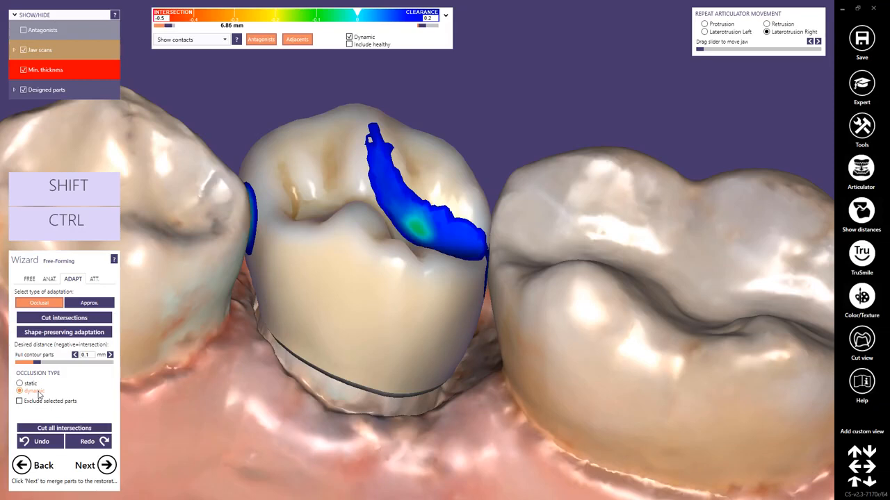
click(20, 403)
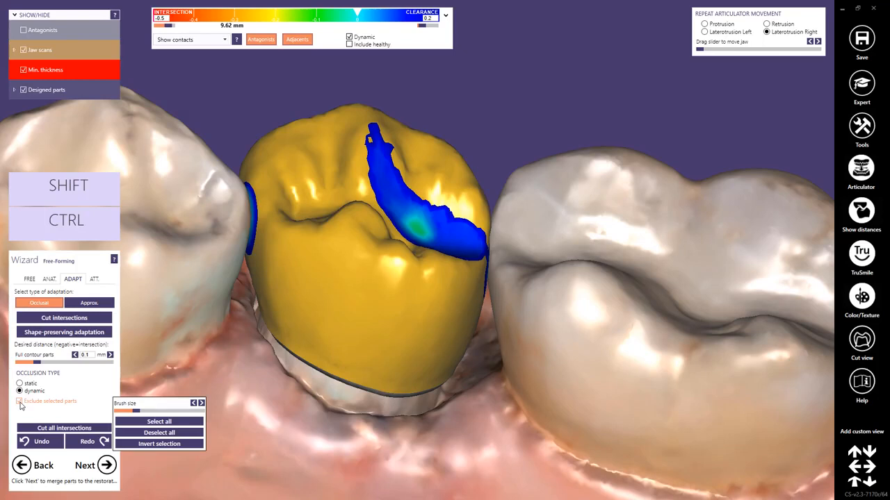
click(20, 403)
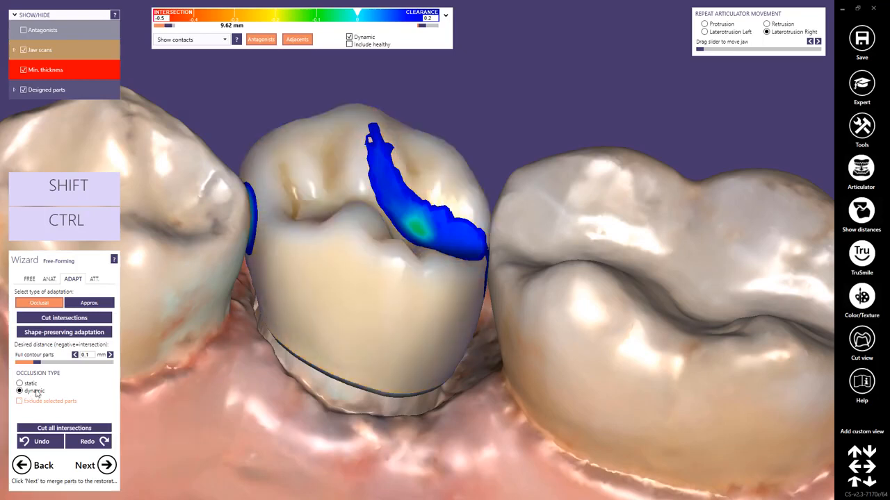
- Switch to approximal adaptation at 0 mm to the adjacents with neighbor collisions blocked out, and cut all intersections
click(79, 304)
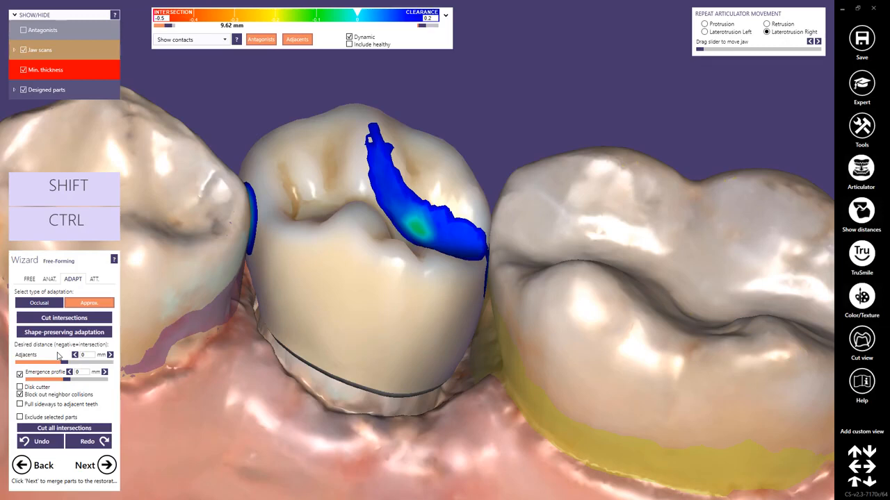
right_drag(425, 379, 433, 388)
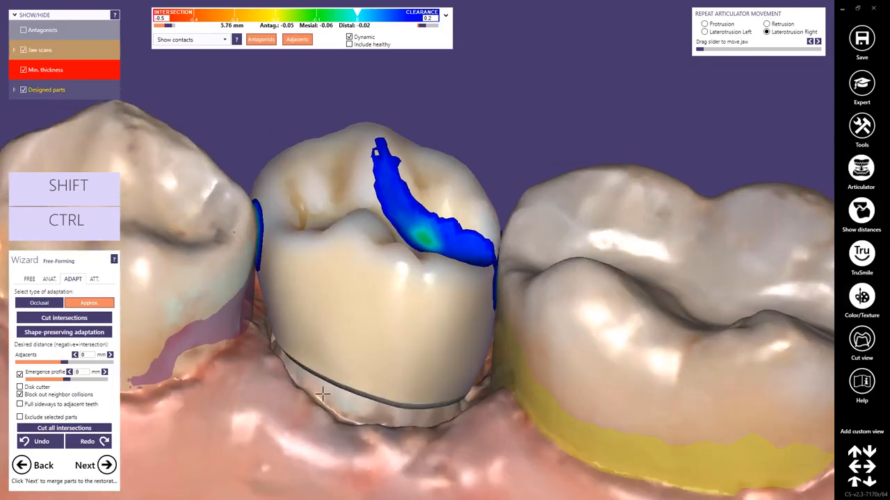
click(20, 396)
scroll(434, 322, down, 3)
right_drag(434, 333, 433, 334)
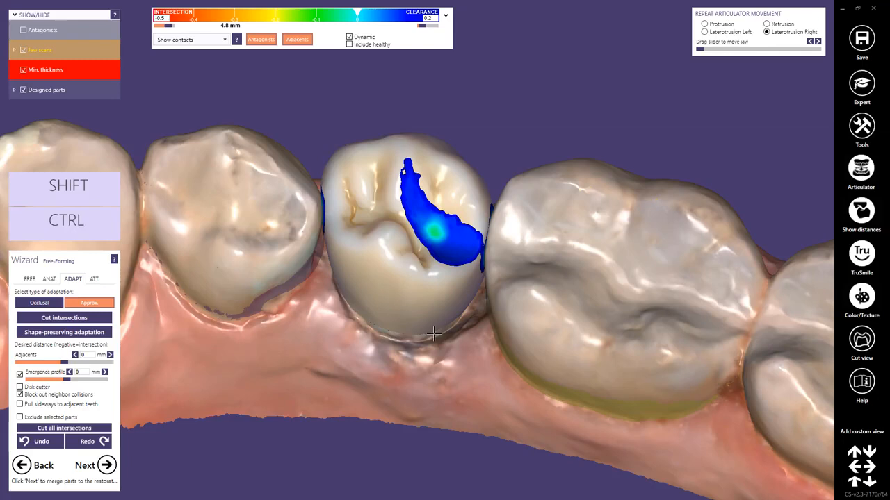
click(104, 432)
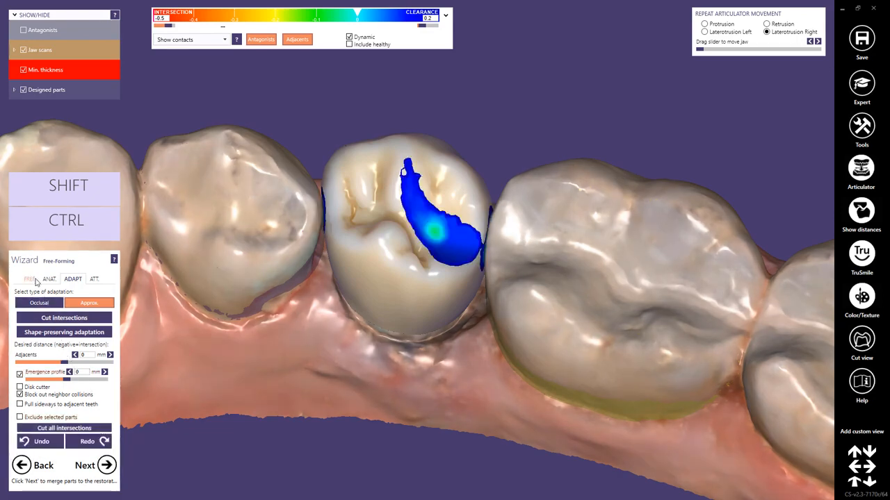
- Reduce the Add/Remove brush's strength and size in free-forming, and add material in the mesial fossa of crown 45
click(30, 280)
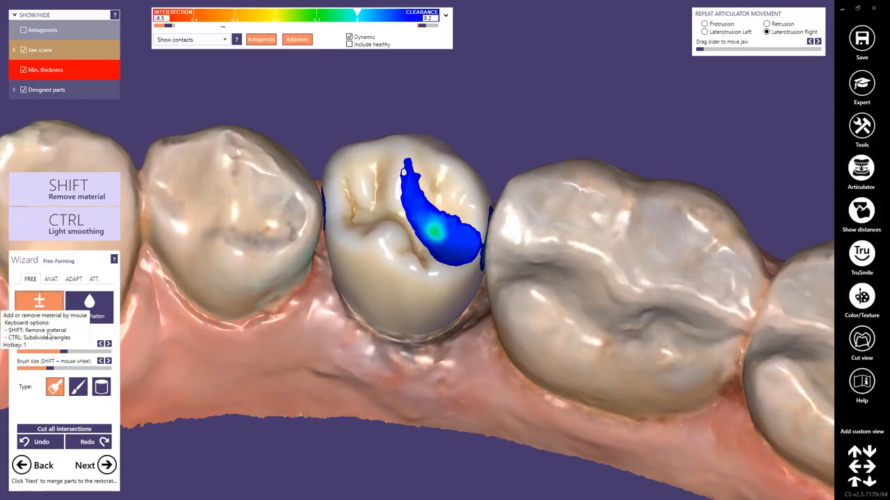
drag(64, 352, 31, 358)
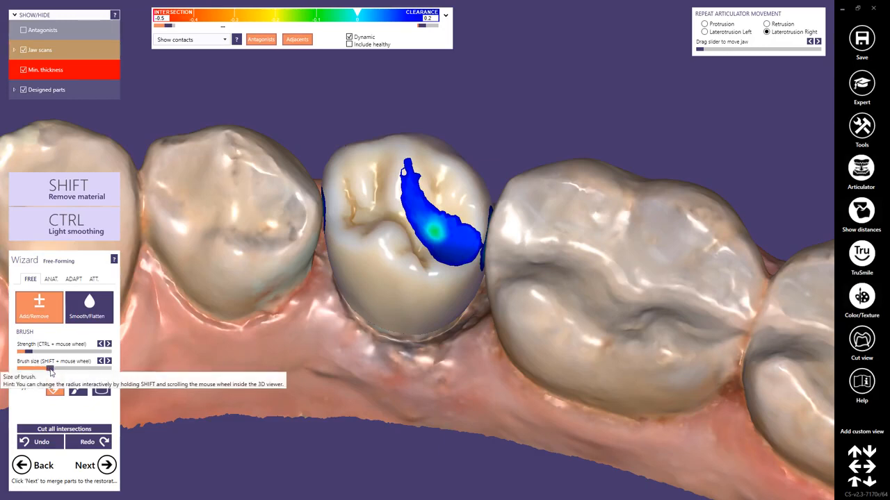
drag(49, 368, 31, 374)
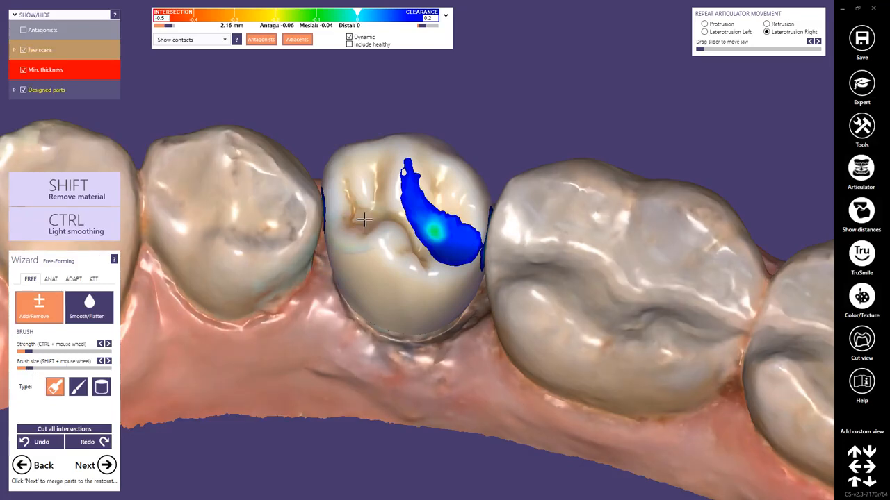
drag(363, 212, 355, 197)
mouse_move(347, 202)
mouse_down()
mouse_move(378, 202)
mouse_move(384, 187)
mouse_up()
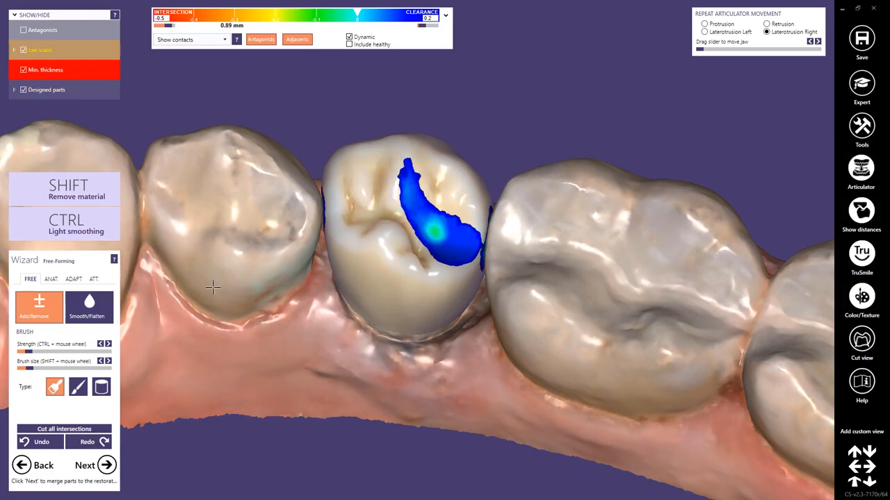
- With the fine brush, remove material in the mesial fissure and on the distobuccal cusp, and smooth the mesial fossa
click(78, 387)
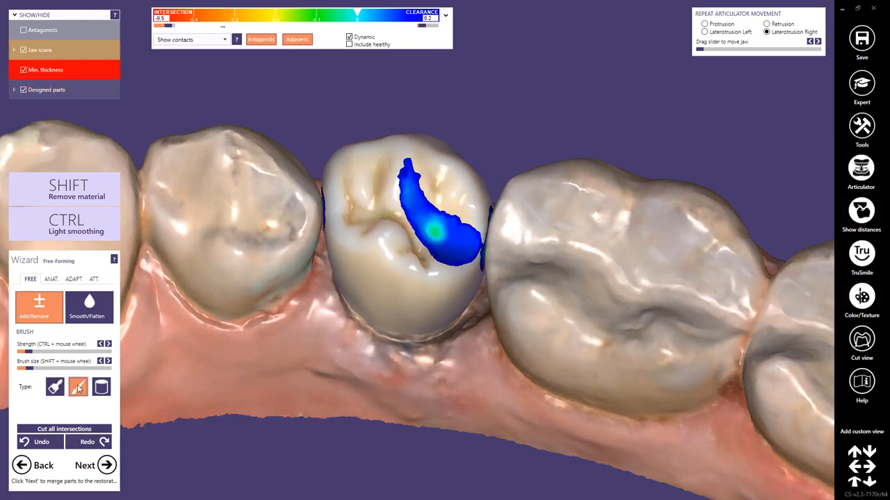
key(shift)
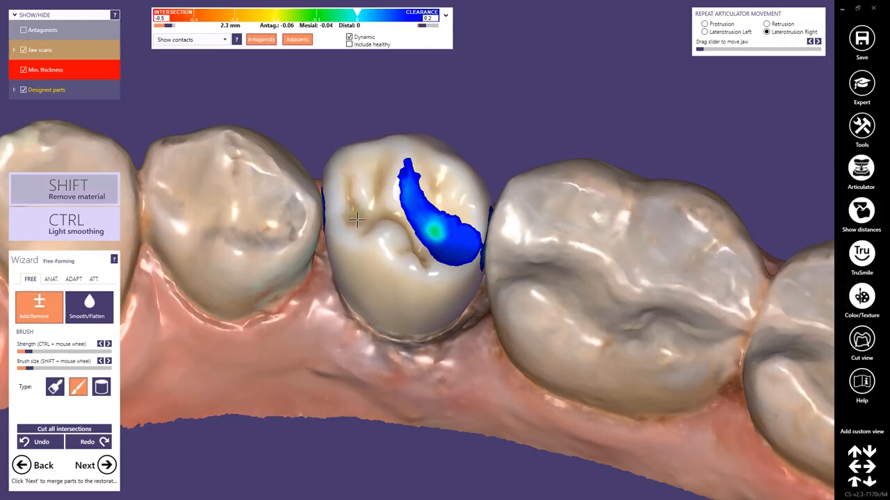
key(shift)
mouse_move(437, 155)
shift+mouse_down()
mouse_move(452, 161)
mouse_move(424, 148)
shift+mouse_up()
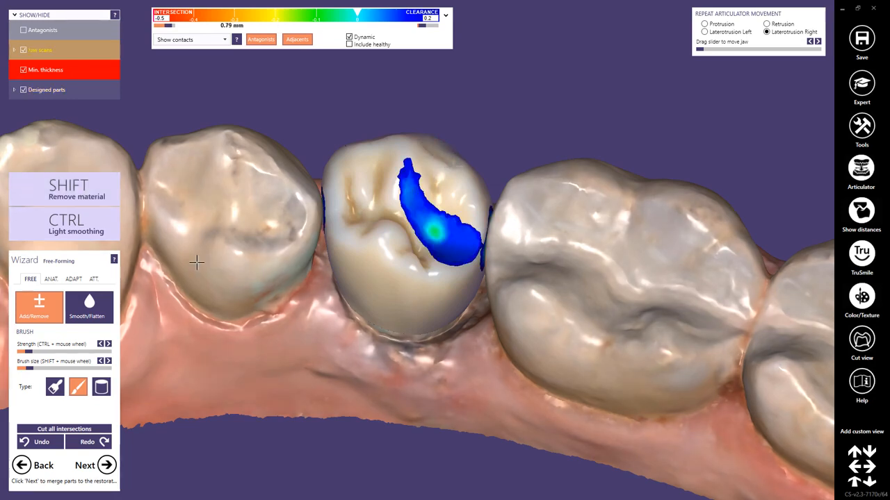
click(94, 314)
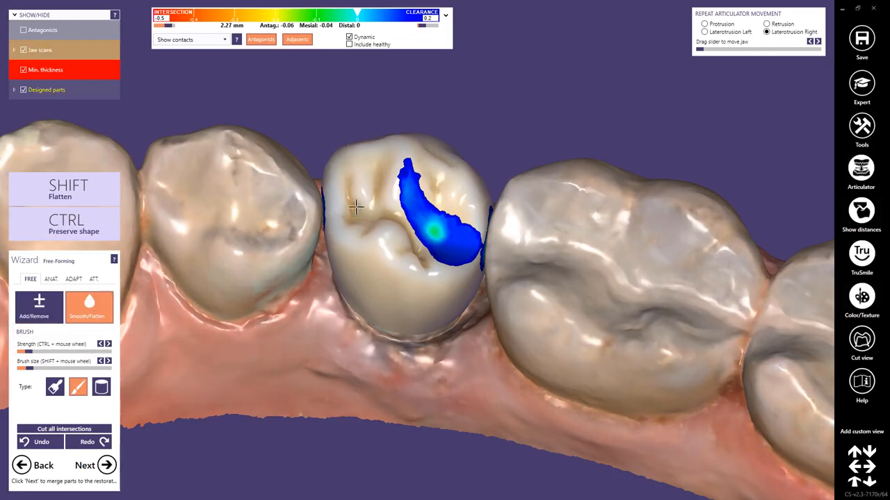
drag(369, 209, 371, 188)
- Smooth the buccal surface of crown 45 with the cylinder-type brush, and merge the parts to proceed to the production blank
right_drag(396, 375, 397, 375)
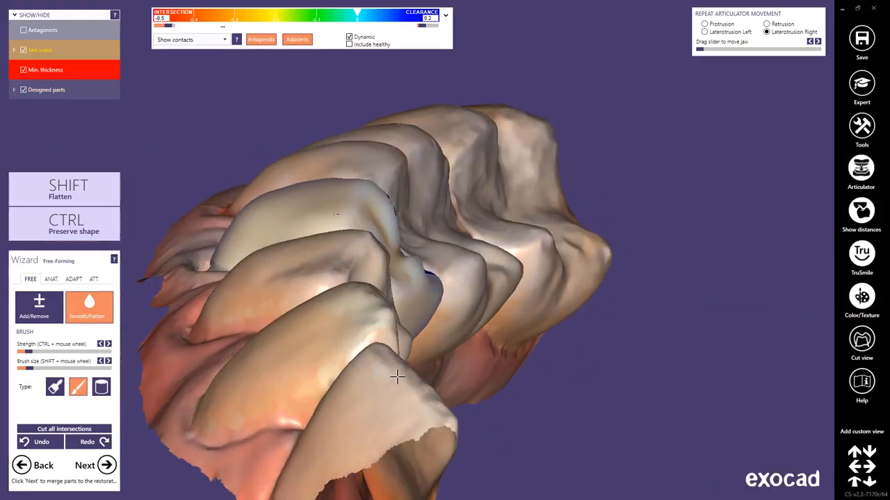
click(101, 386)
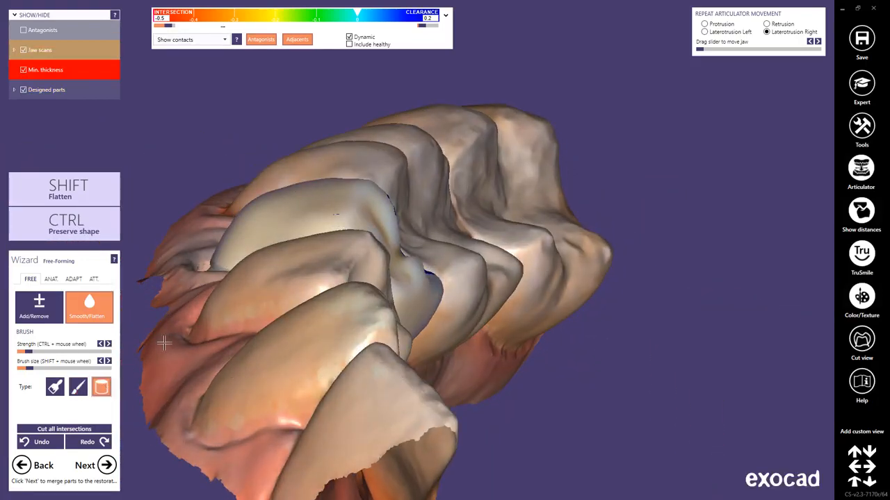
mouse_move(337, 209)
shift+mouse_down()
mouse_move(309, 210)
mouse_move(338, 209)
mouse_move(324, 207)
mouse_move(318, 226)
mouse_move(354, 208)
shift+mouse_up()
right_drag(371, 194, 431, 311)
mouse_move(361, 182)
mouse_down()
mouse_move(428, 193)
mouse_move(445, 219)
mouse_up()
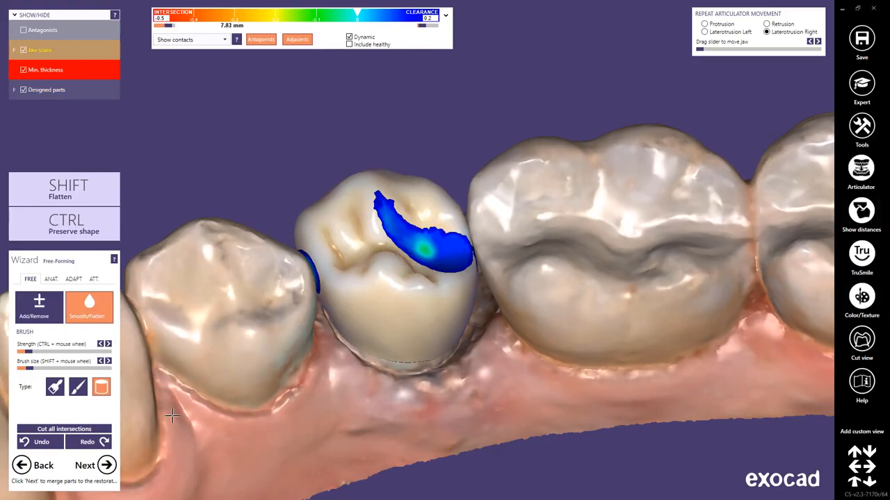
click(106, 466)
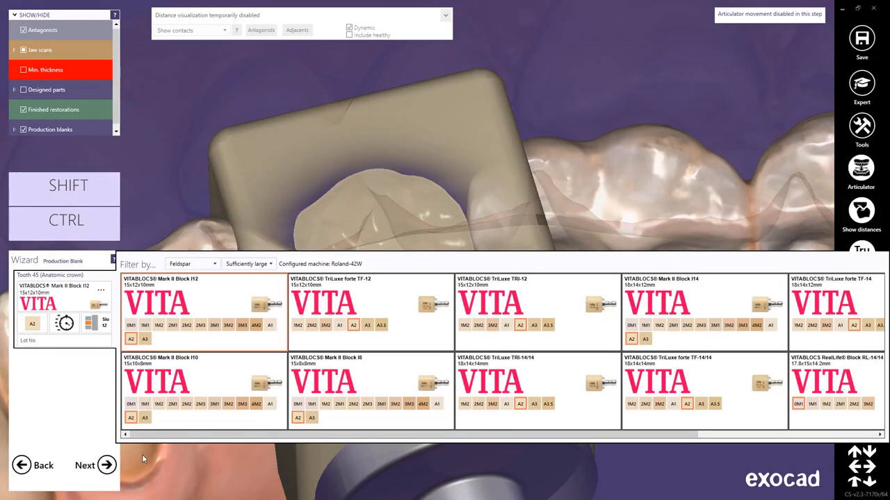
- Review the material and size filter options for feldspar blanks, and choose the VITABLOCS TriLuxe forte TF-12 block in shade A2
mouse_move(164, 436)
mouse_down()
mouse_move(222, 437)
mouse_move(159, 439)
mouse_up()
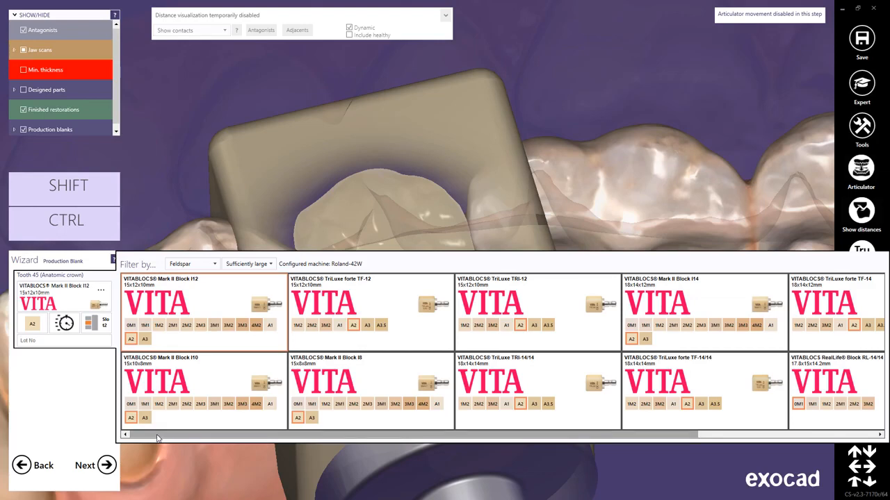
click(214, 265)
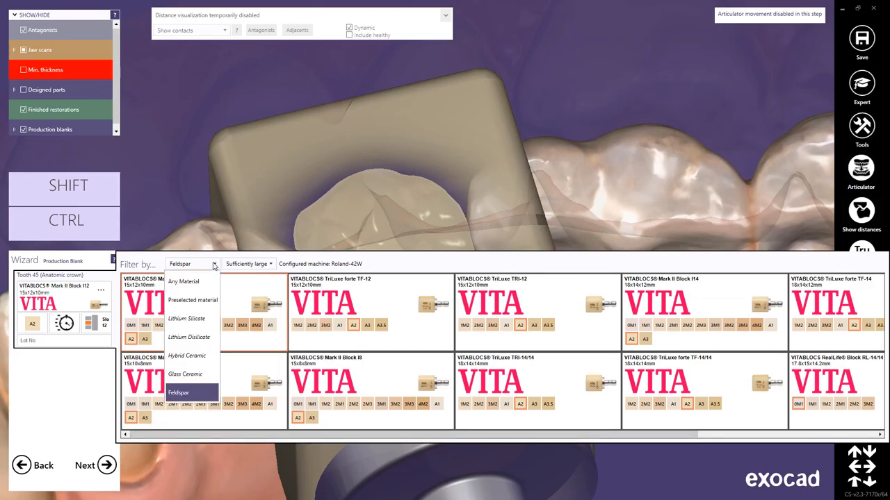
click(214, 265)
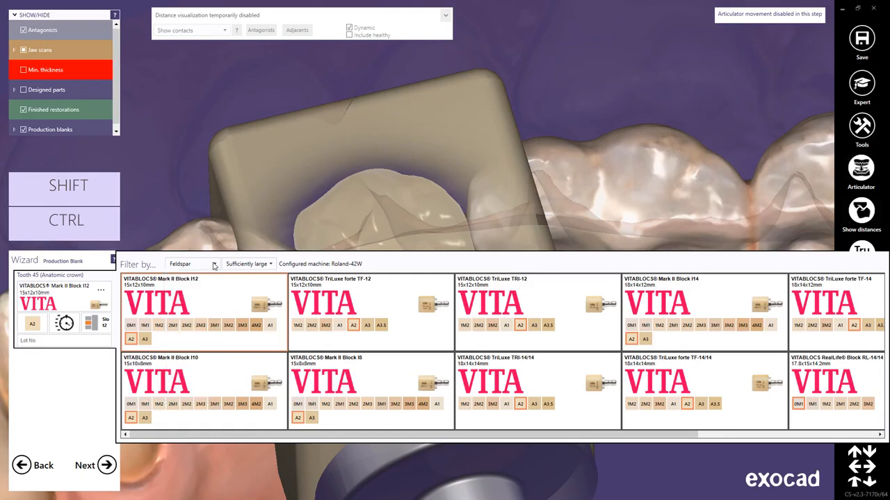
click(268, 264)
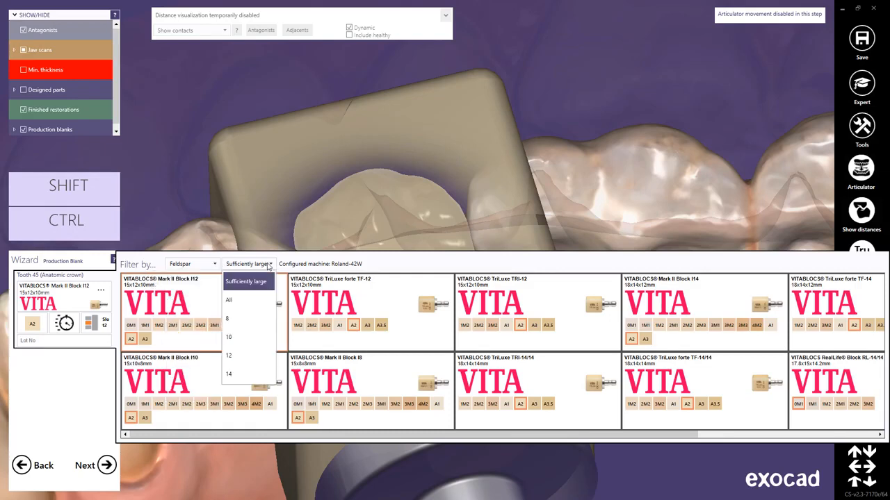
click(269, 265)
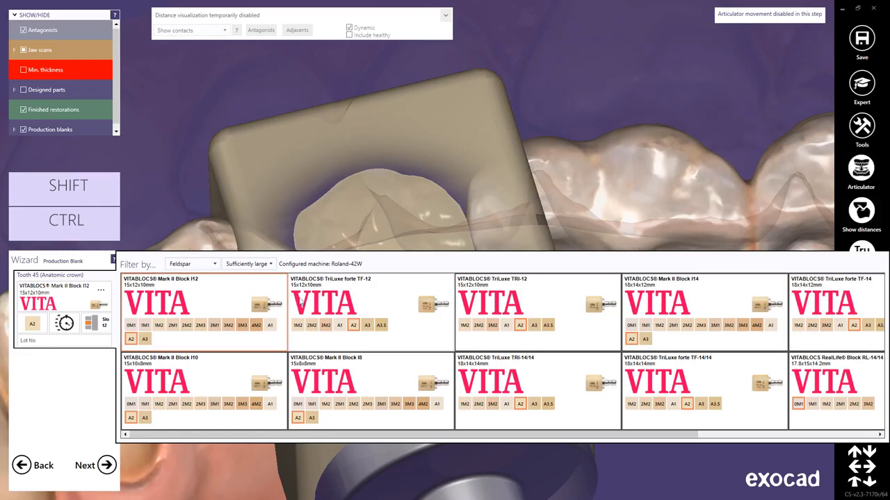
click(351, 319)
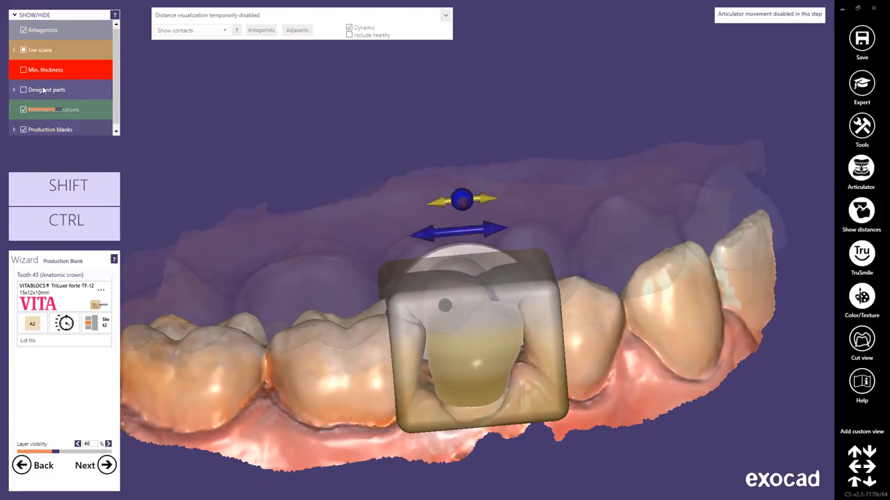
- Hide the antagonists, shift the blank slightly in the occlusal direction, and adjust its orientation around crown 45
click(23, 30)
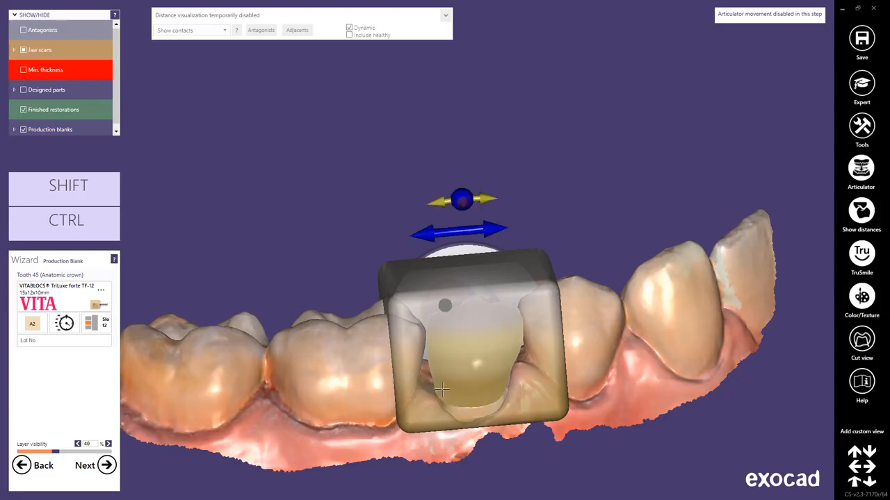
mouse_move(441, 390)
mouse_down()
mouse_move(442, 378)
mouse_move(441, 385)
mouse_up()
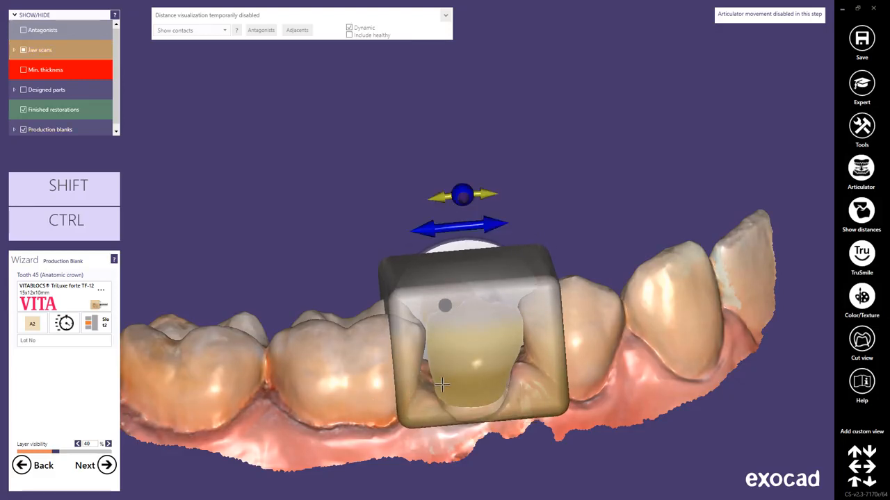
drag(485, 195, 488, 194)
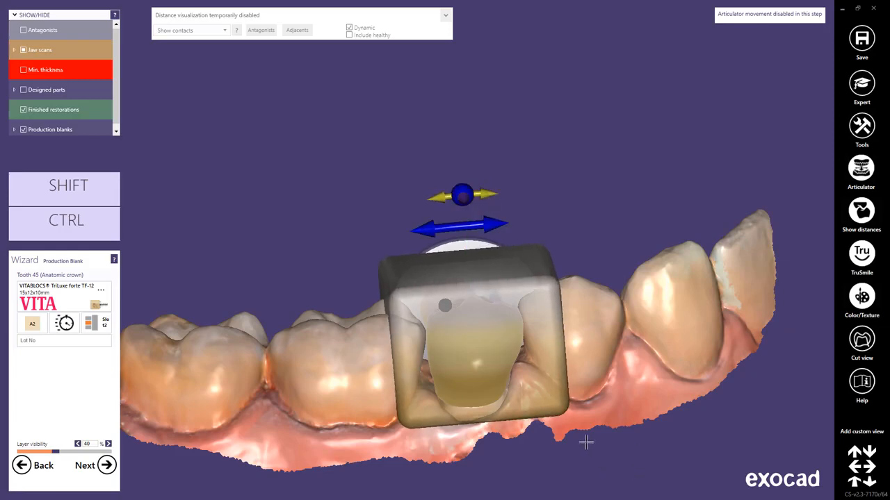
right_drag(586, 442, 586, 442)
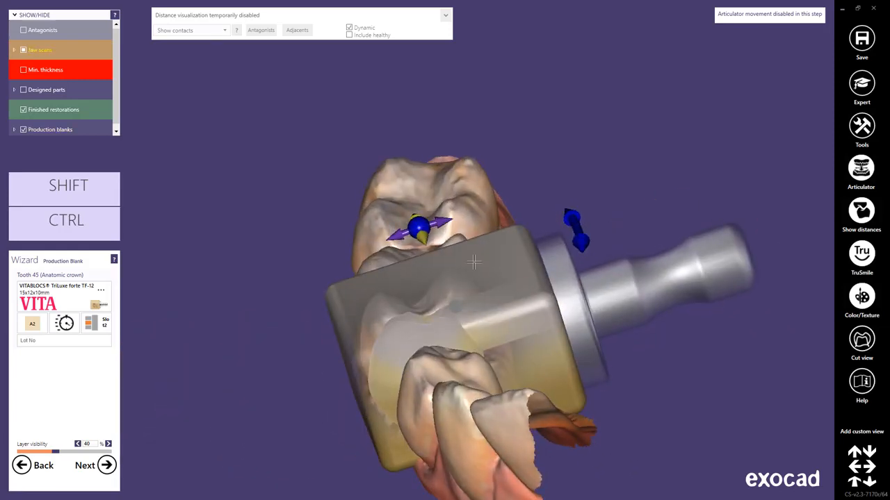
mouse_move(443, 225)
mouse_down()
mouse_move(453, 222)
mouse_move(440, 226)
mouse_up()
drag(578, 241, 579, 256)
right_drag(495, 449, 494, 449)
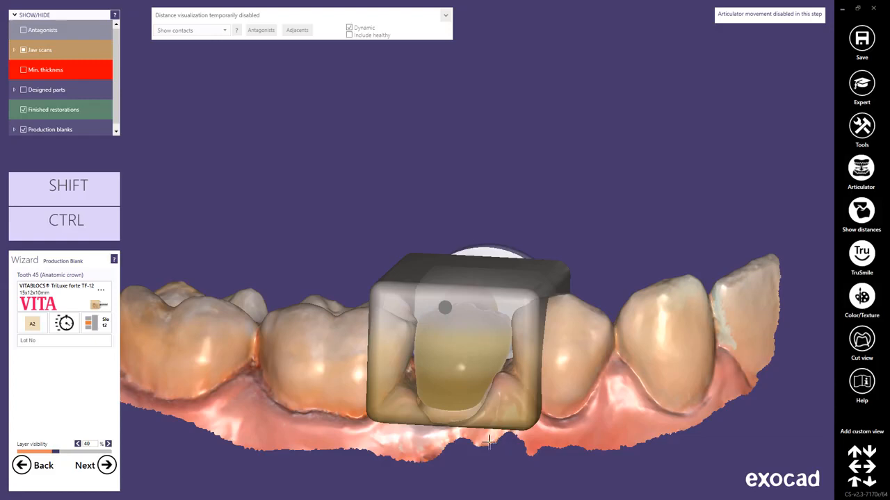
- Shift the TriLuxe forte blank mesially relative to crown 45, adjusting it from the buccal and oblique mesial sides
mouse_move(469, 378)
mouse_move(469, 376)
ctrl+mouse_down()
mouse_move(452, 375)
mouse_move(469, 374)
ctrl+mouse_up()
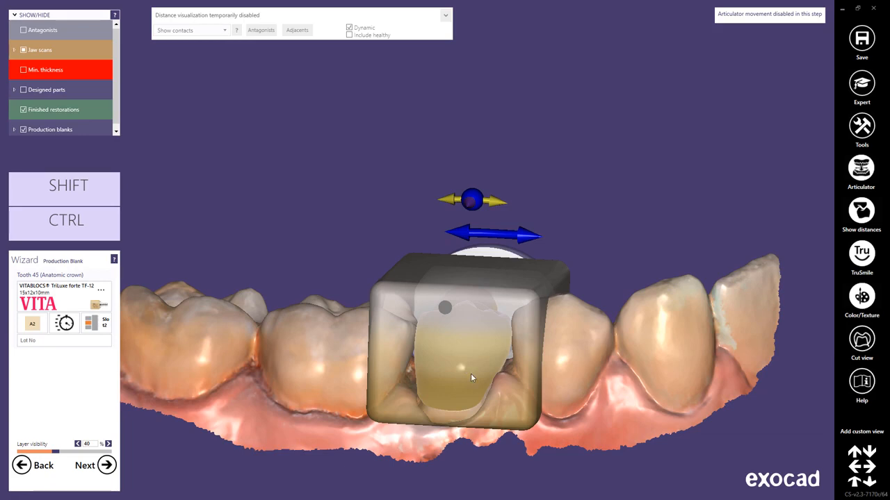
mouse_move(470, 374)
shift+mouse_down()
mouse_move(474, 360)
mouse_move(469, 385)
mouse_move(481, 376)
shift+mouse_up()
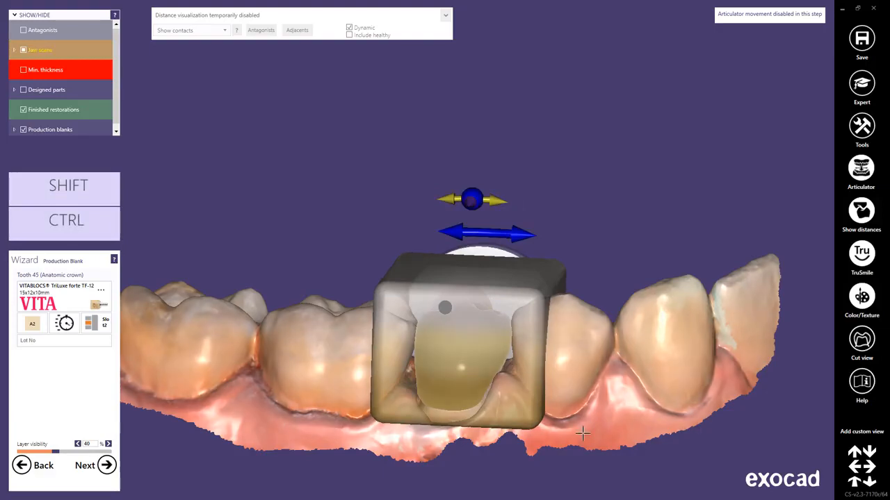
right_drag(583, 435, 540, 427)
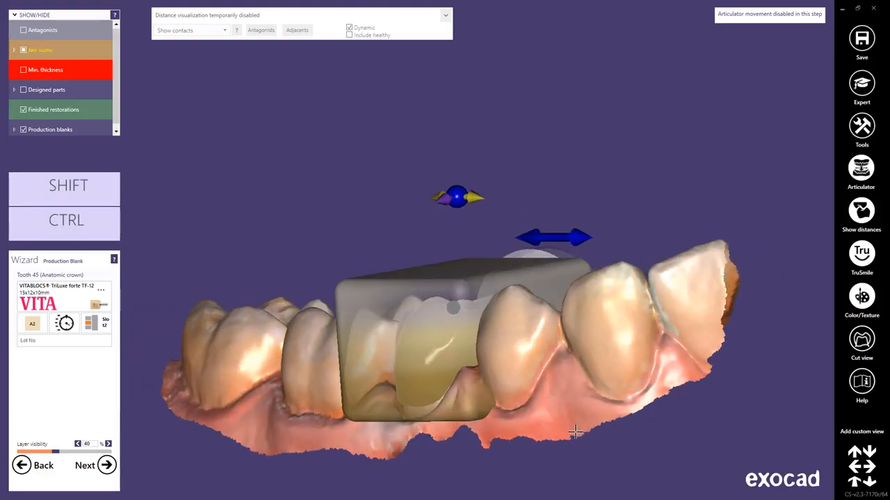
mouse_move(444, 347)
mouse_down()
mouse_move(476, 339)
mouse_move(456, 348)
mouse_up()
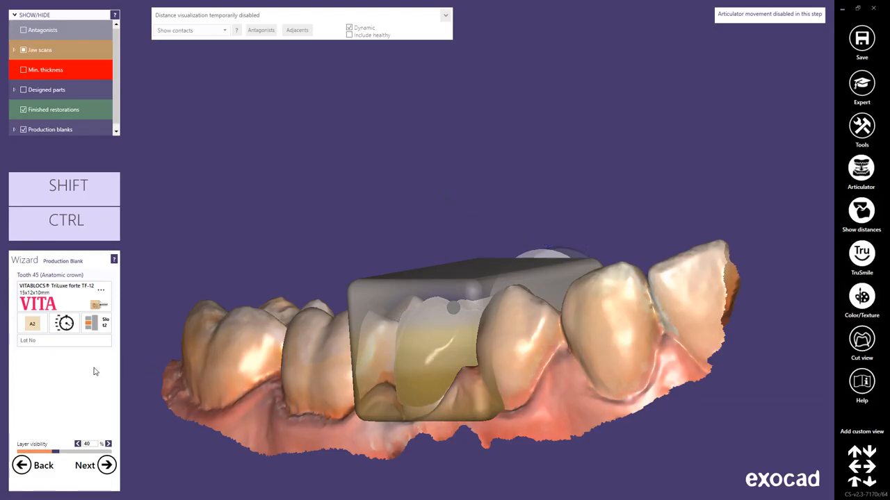
- Keep the TriLuxe forte TF-12 block for tooth 45, and set its shade to 2M2 and its machine position to Slot2
click(48, 297)
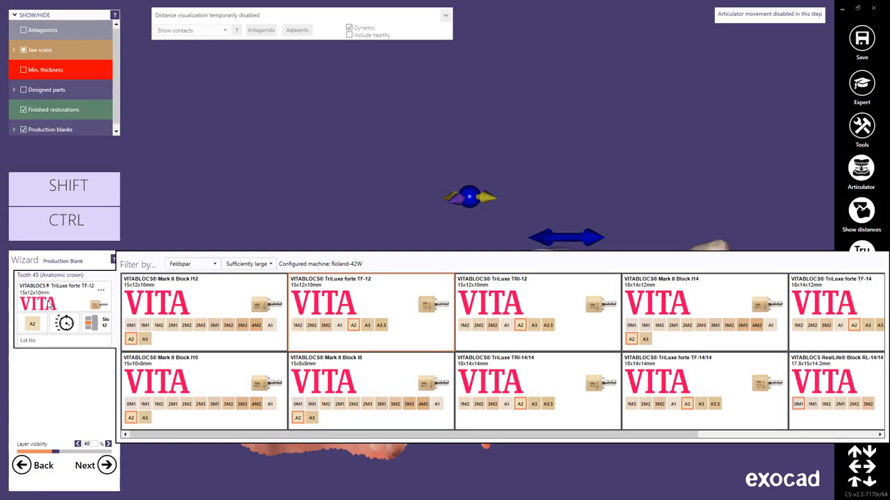
click(352, 326)
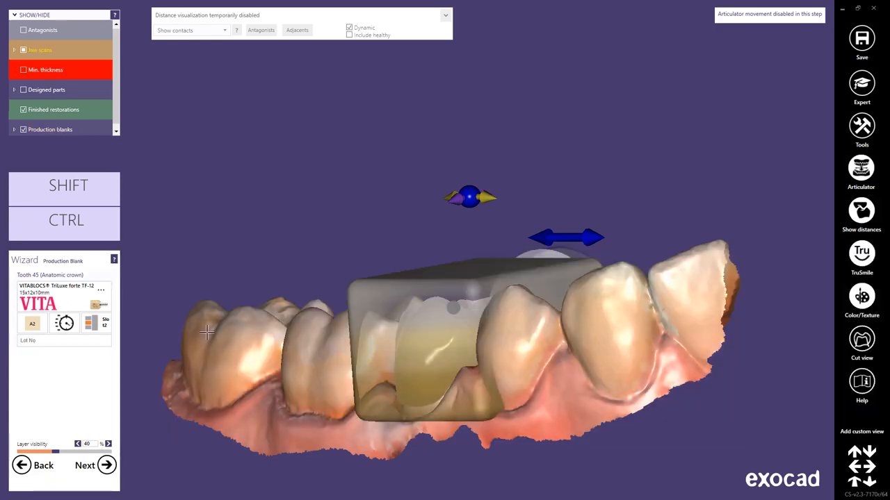
click(31, 326)
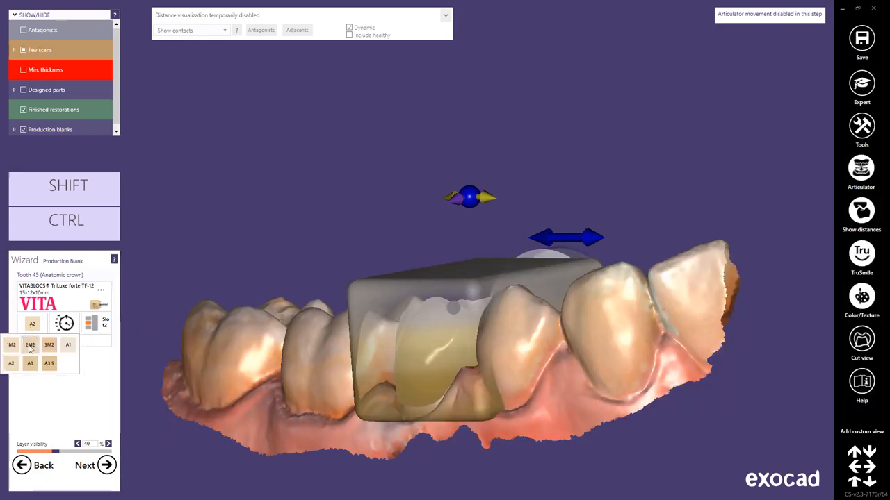
click(30, 346)
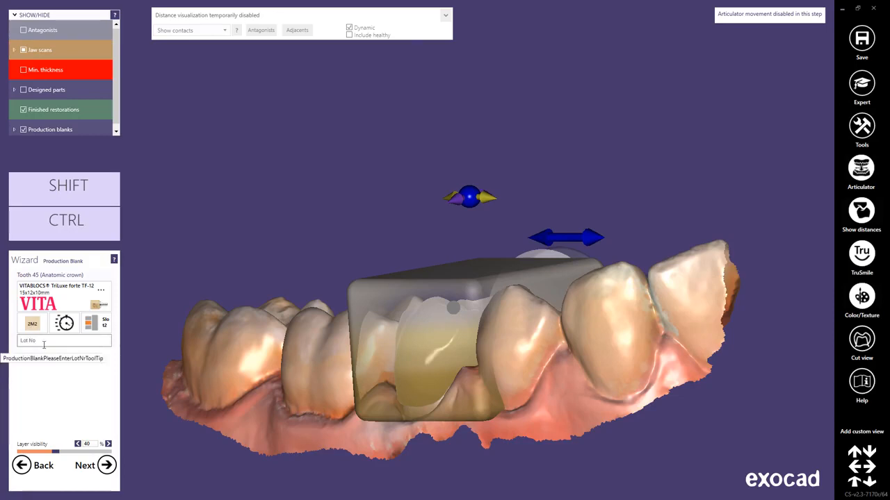
click(90, 326)
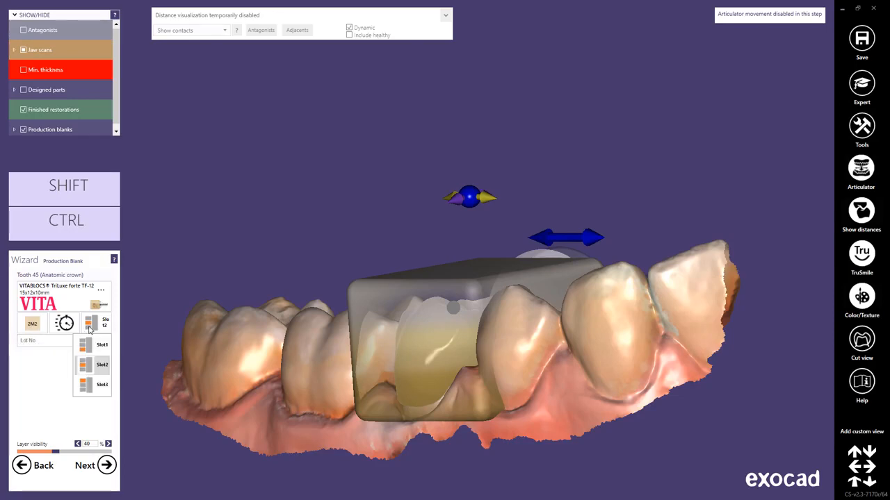
click(88, 364)
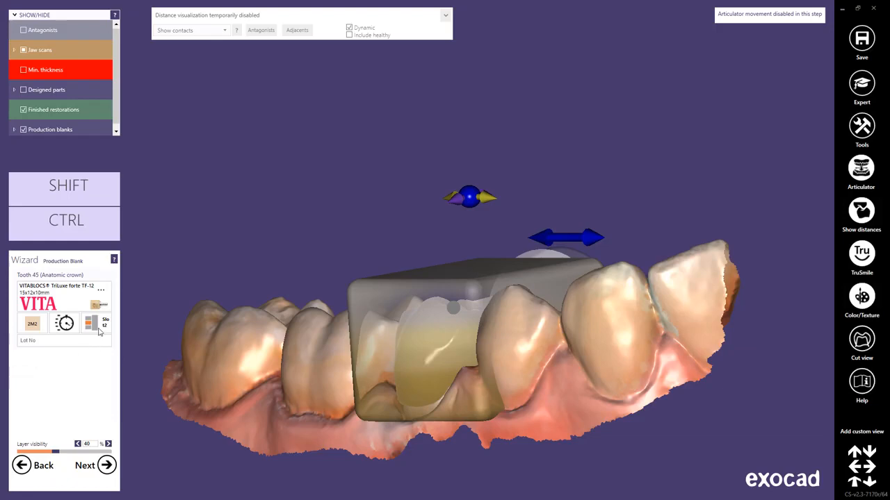
- Move the sprue's dock point on crown 45 slightly mesially in the sprue properties
click(101, 291)
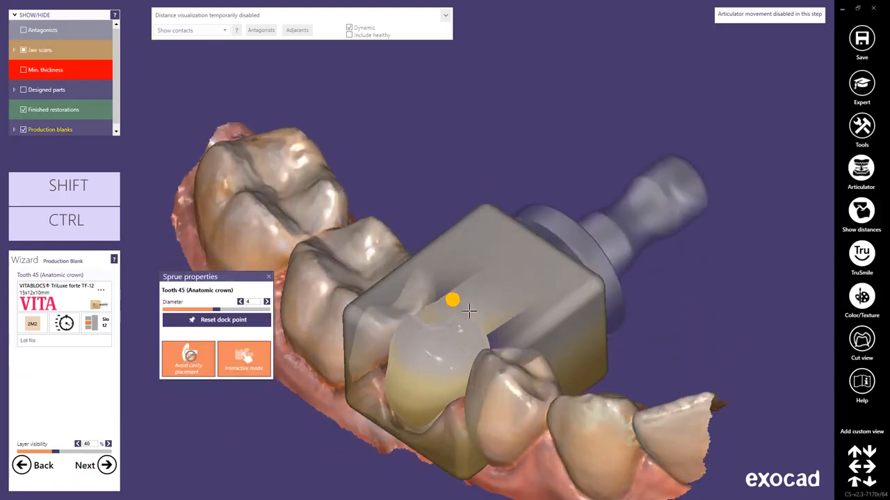
click(467, 313)
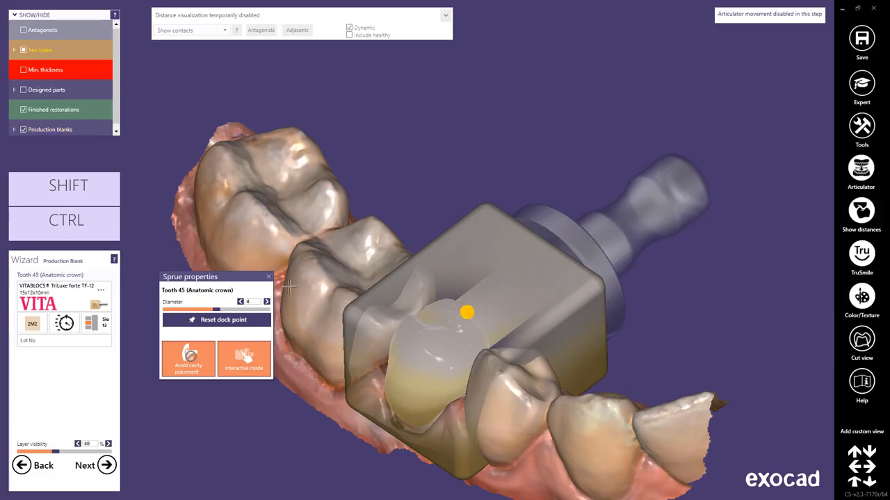
click(269, 277)
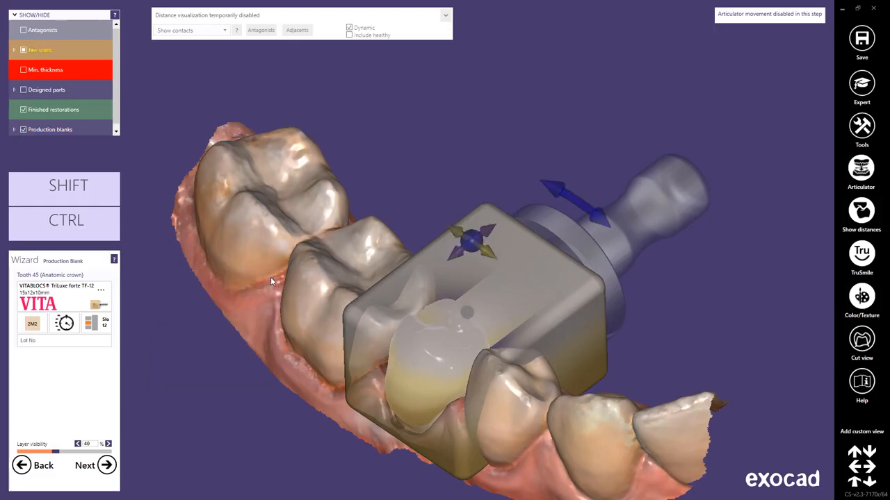
- Enter Lot 1 as the blank's lot number, and set the shade layer visibility to 60 % after trying 100 %
click(73, 339)
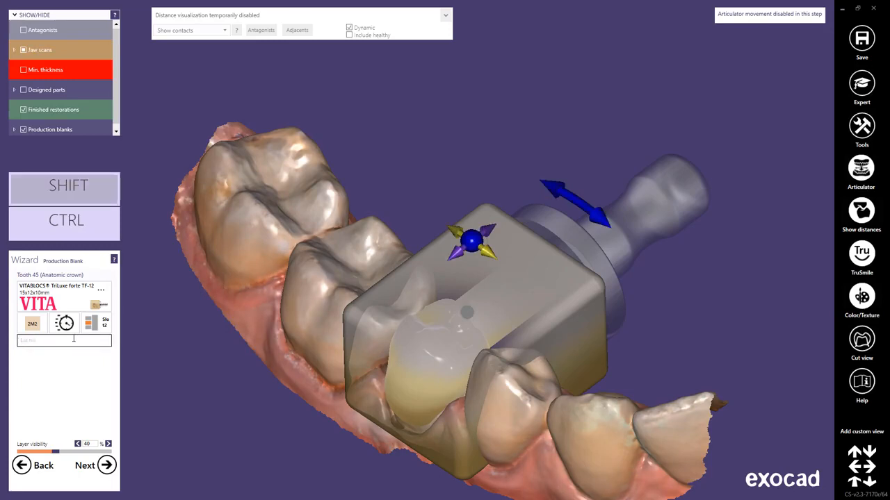
text(Lot 1)
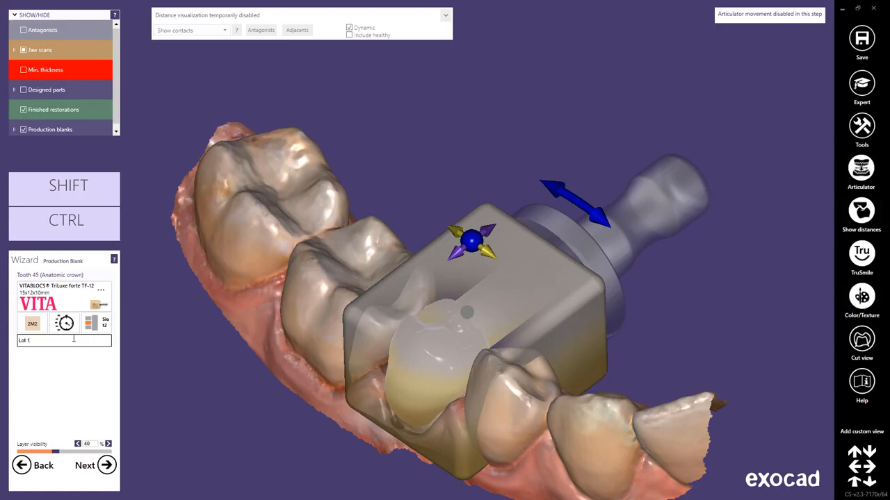
drag(55, 452, 274, 451)
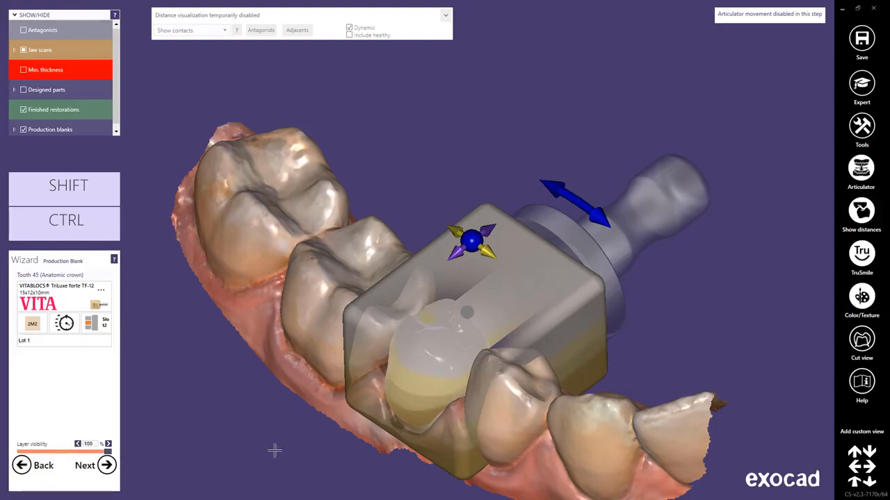
right_drag(494, 453, 495, 453)
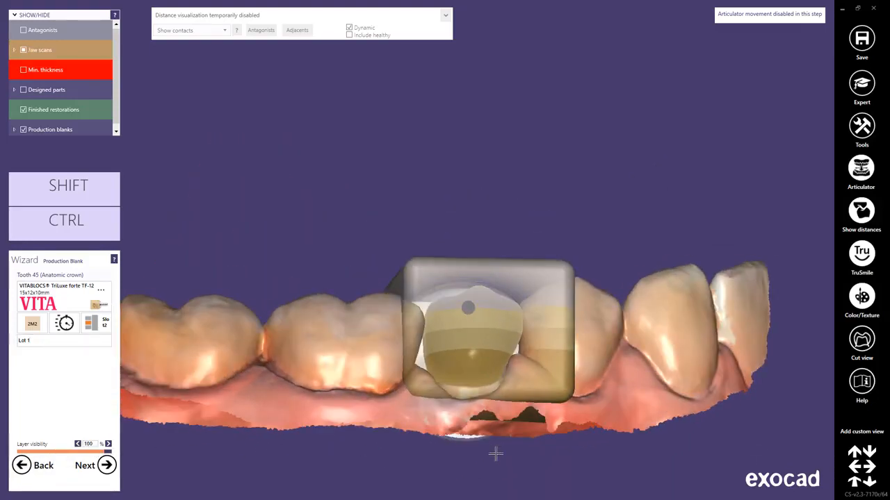
drag(109, 452, 73, 456)
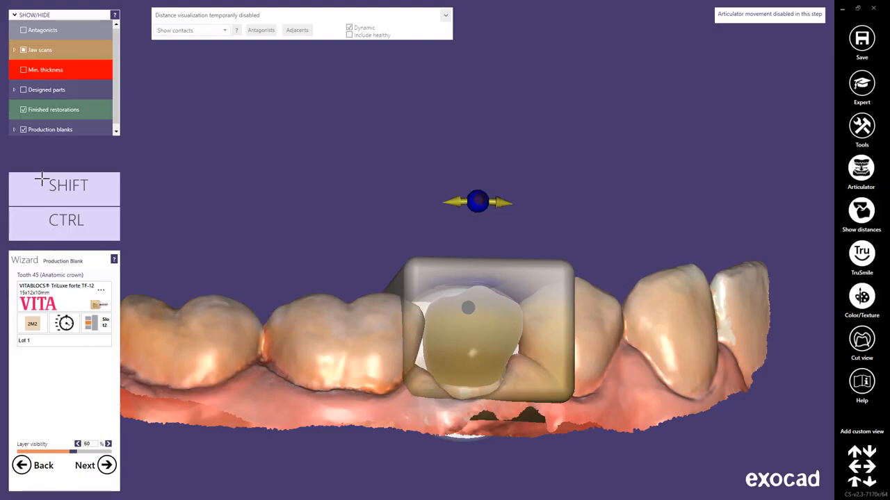
- Hide the jaw scan to check crown 45 inside the blank, and proceed to queue the restoration for production
click(14, 50)
click(33, 71)
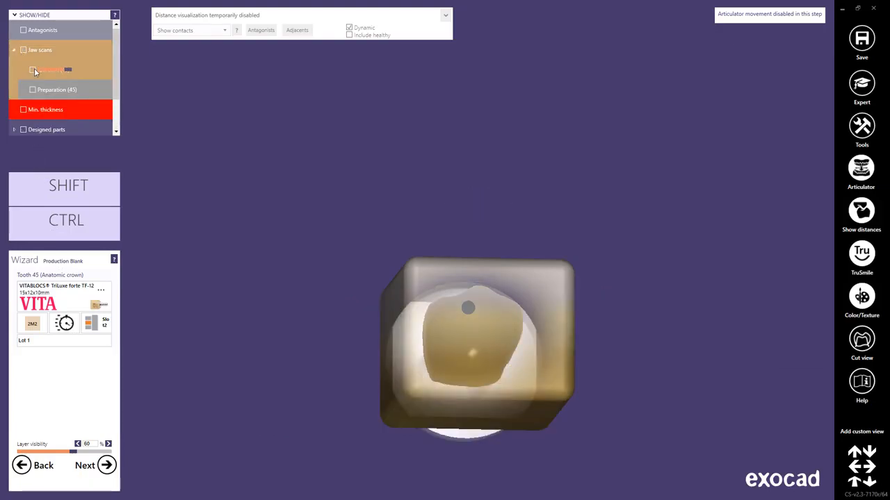
right_drag(293, 267, 302, 287)
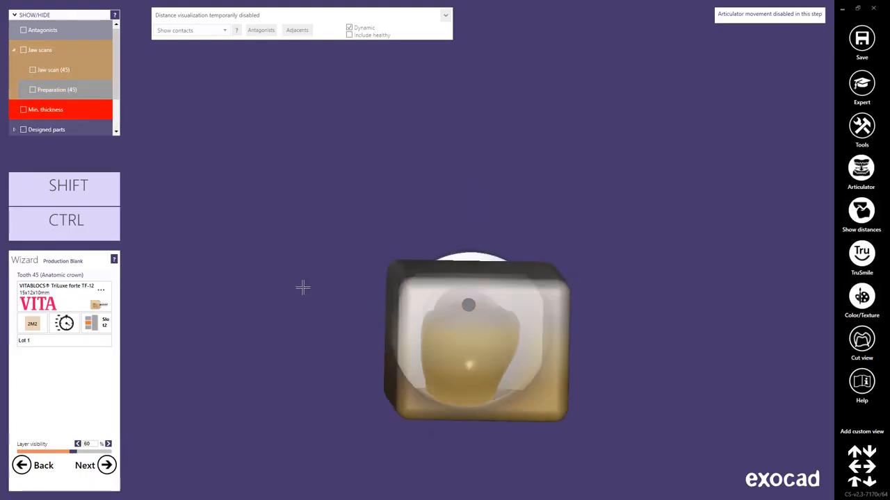
click(106, 467)
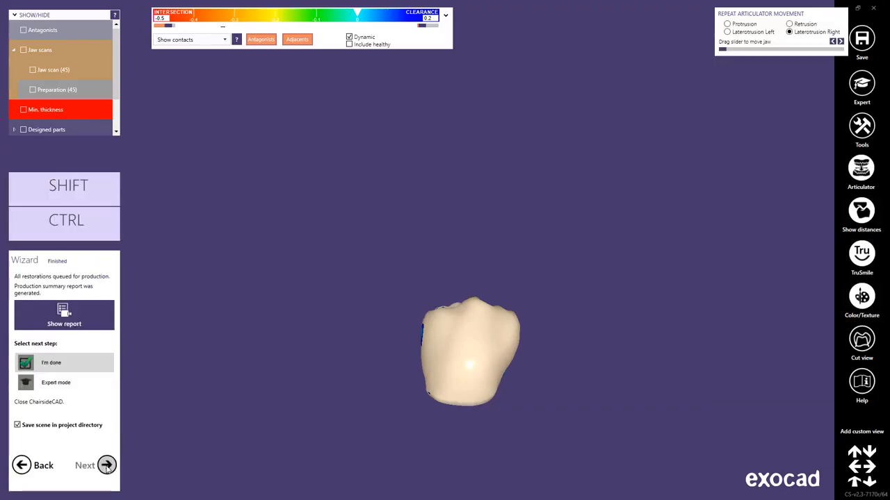
- View the production summary report for tooth 45, and switch to the milling manager's overview of machines and jobs
click(94, 318)
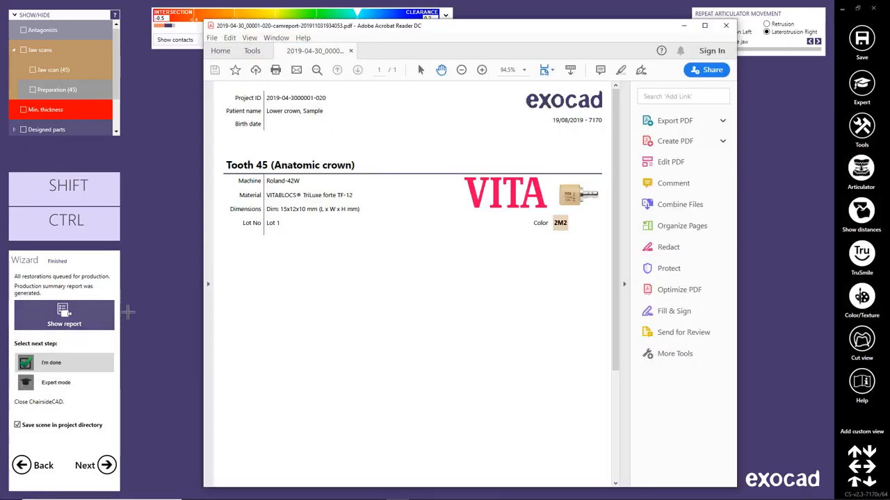
click(726, 25)
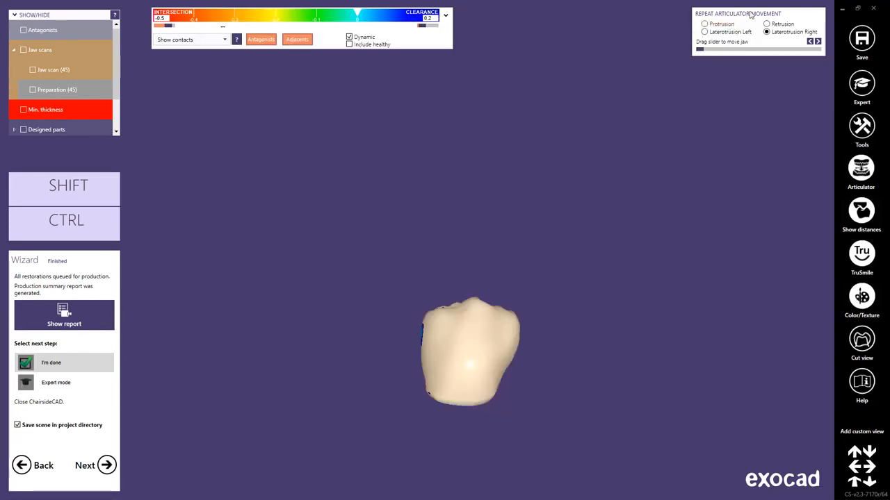
click(858, 9)
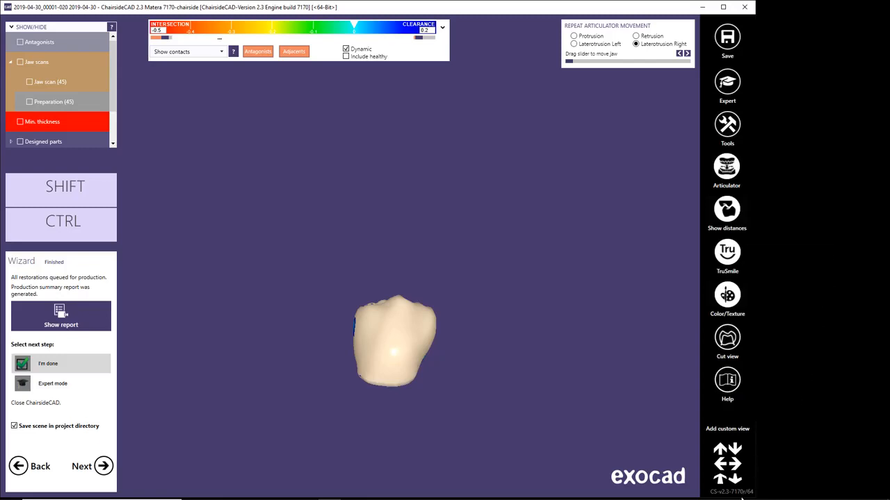
click(731, 491)
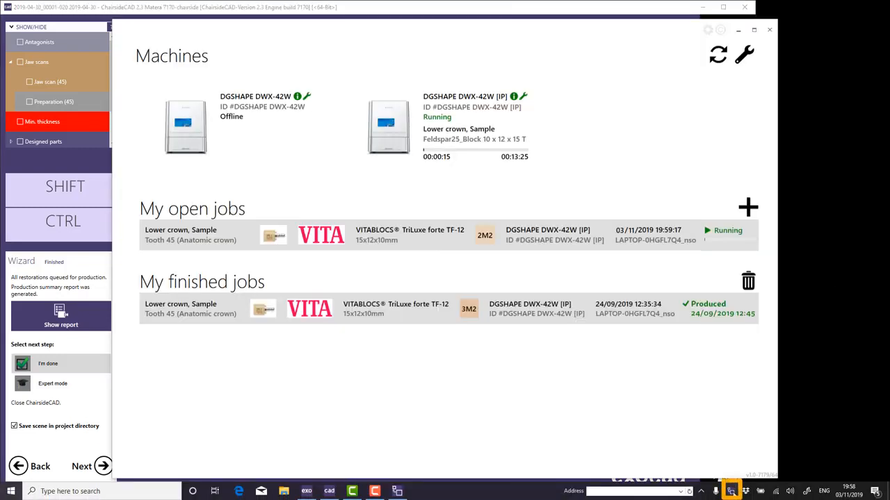